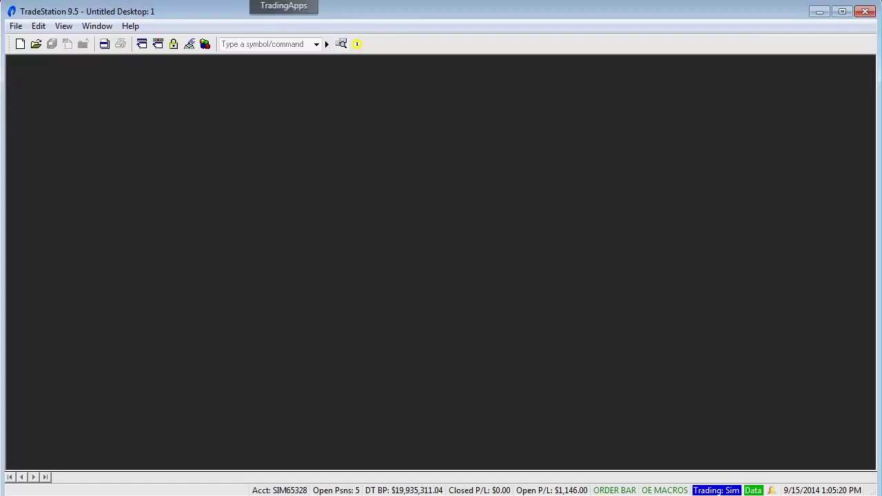
Launch OptionStation Pro from the TradingApps launcher.
left_click(294, 16)
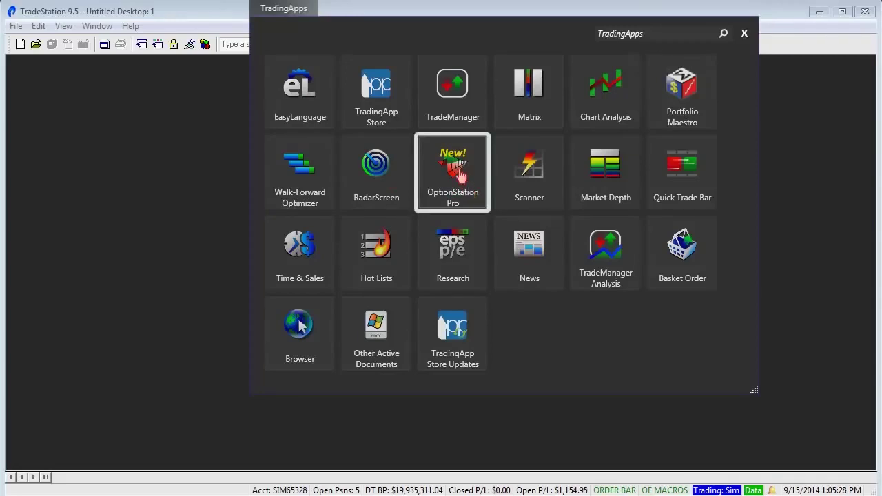
left_click(458, 170)
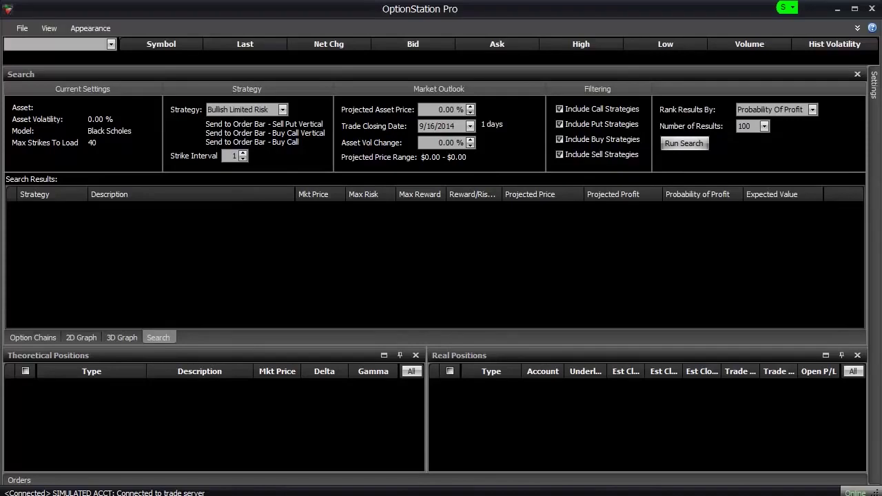
Review the layout saving options, including Save on Exit.
left_click(23, 29)
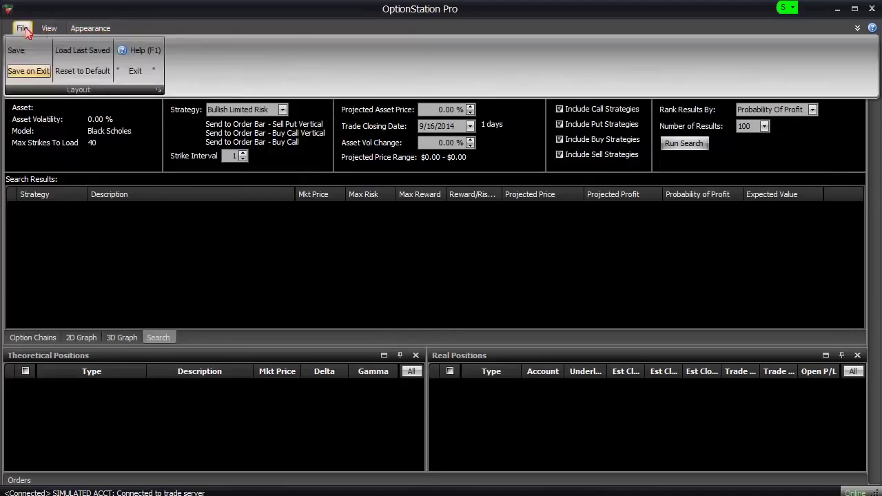
left_click(39, 71)
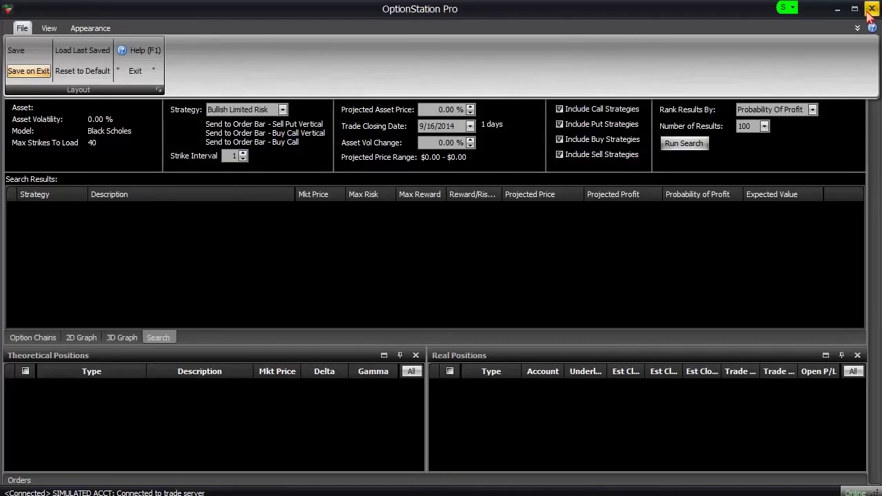
left_click(22, 28)
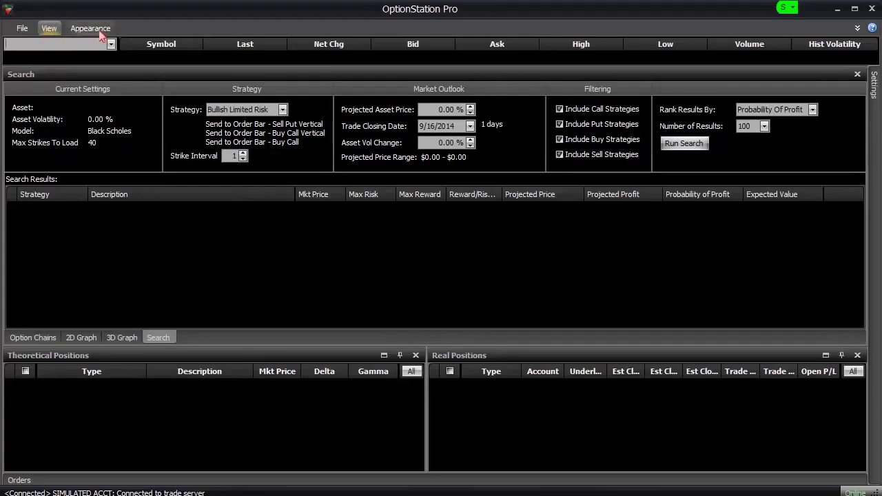
Hide the Real Positions and Theoretical Positions windows from the layout.
left_click(49, 29)
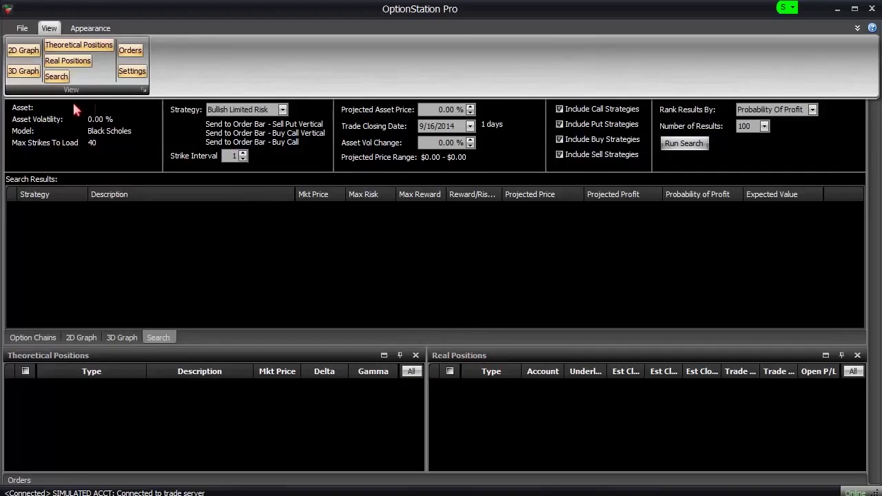
left_click(72, 62)
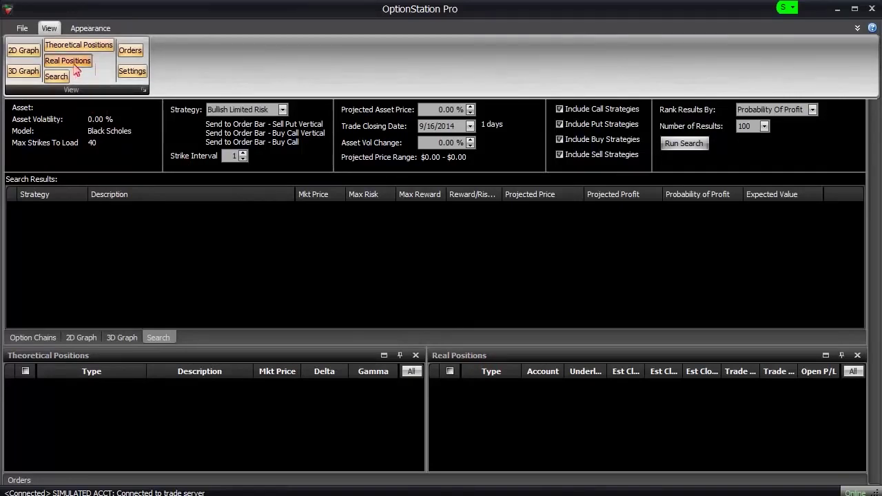
left_click(52, 31)
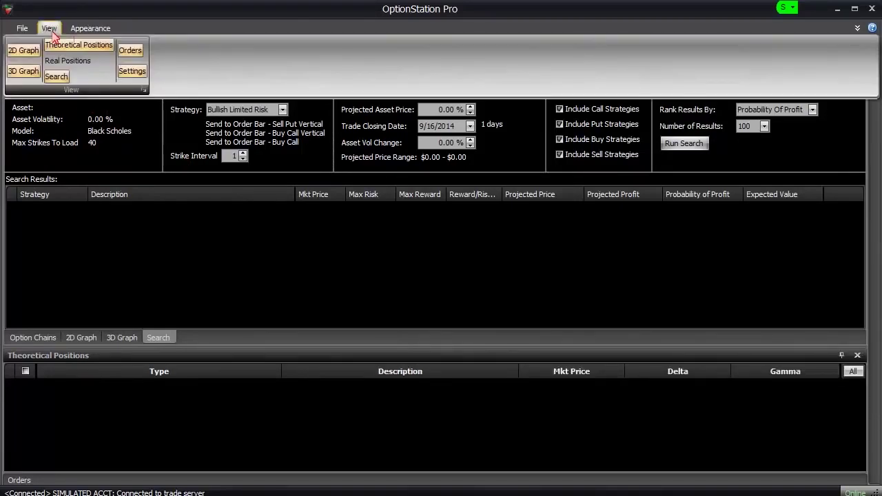
left_click(68, 47)
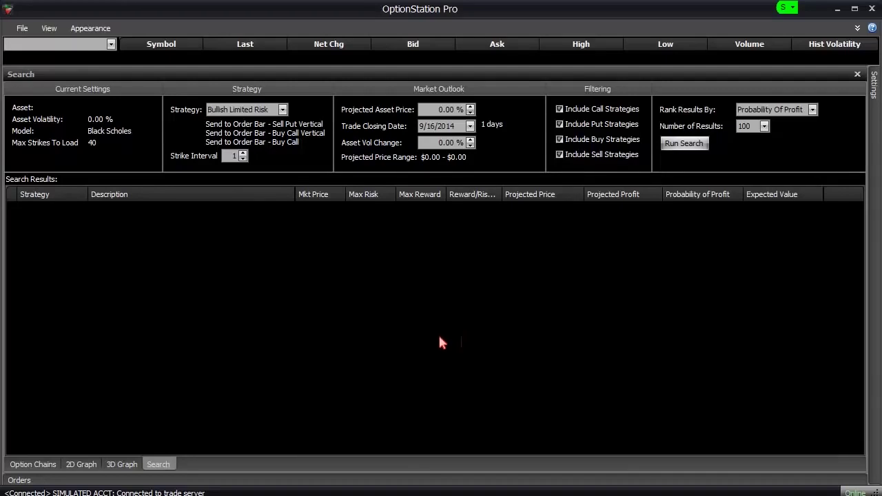
Bring the Theoretical Positions and Real Positions windows back into the layout.
left_click(49, 29)
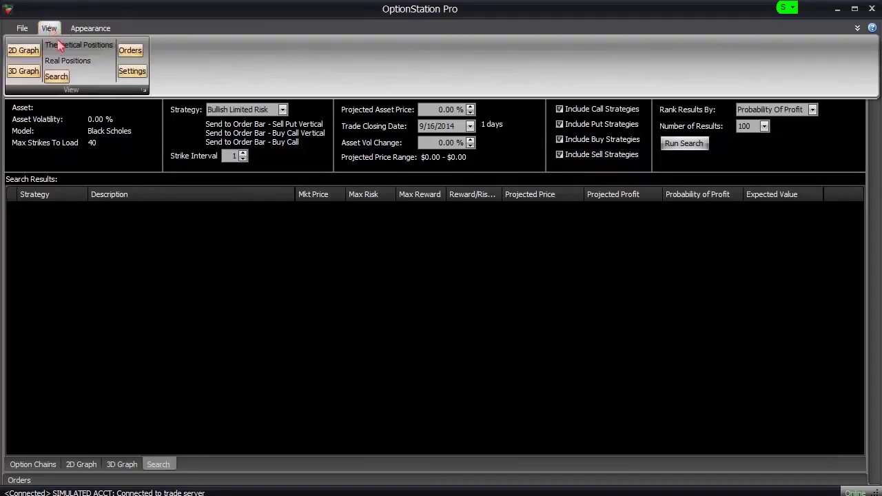
left_click(59, 44)
left_click(51, 31)
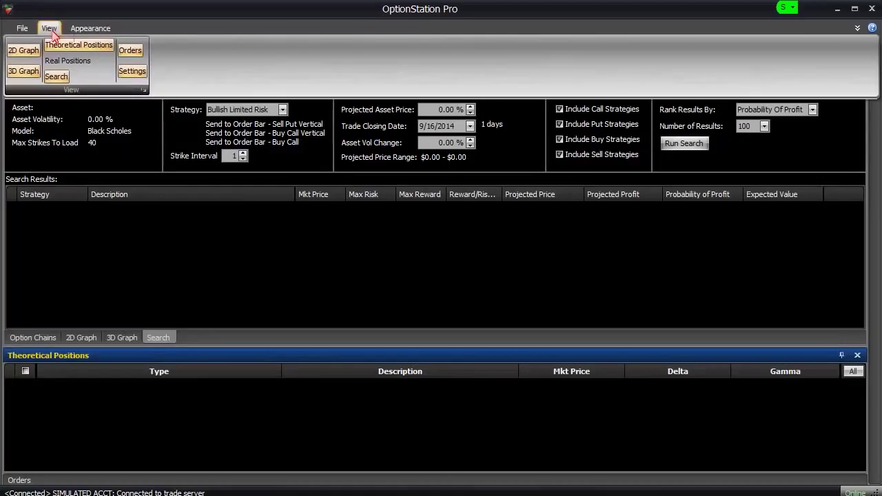
left_click(67, 61)
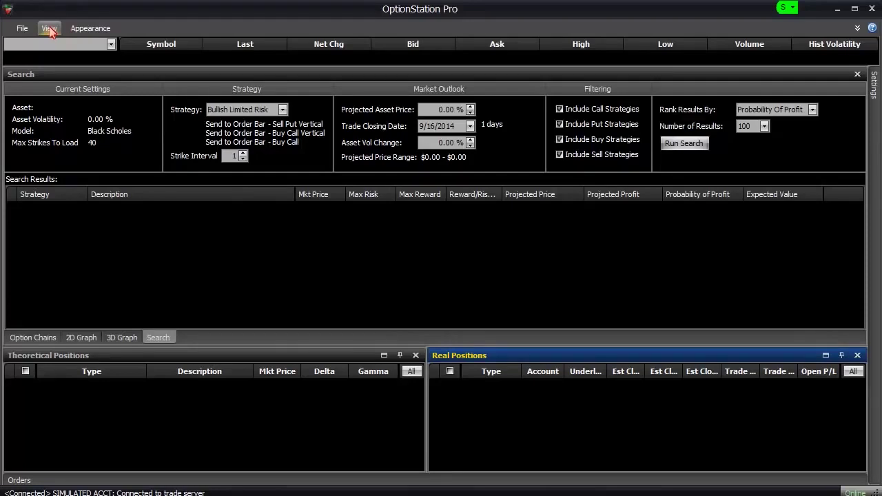
Look through the Option Chains, 2D Graph, 3D Graph and Search windows in turn.
left_click(32, 337)
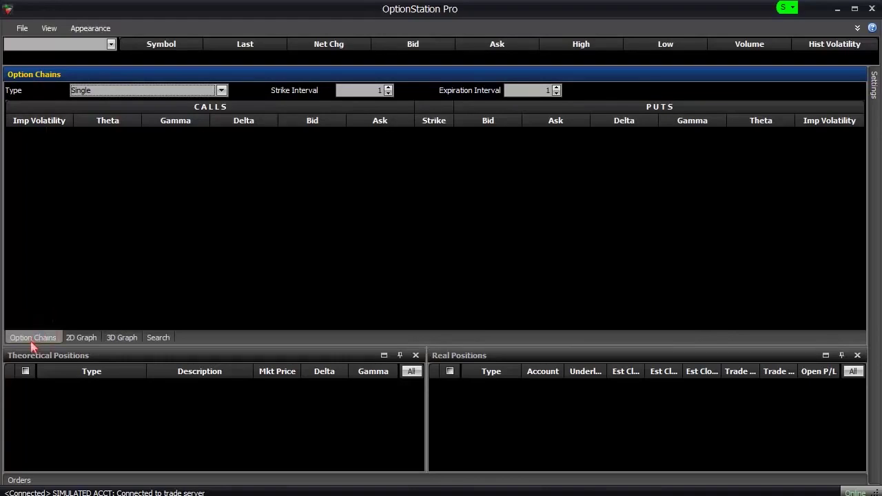
left_click(82, 342)
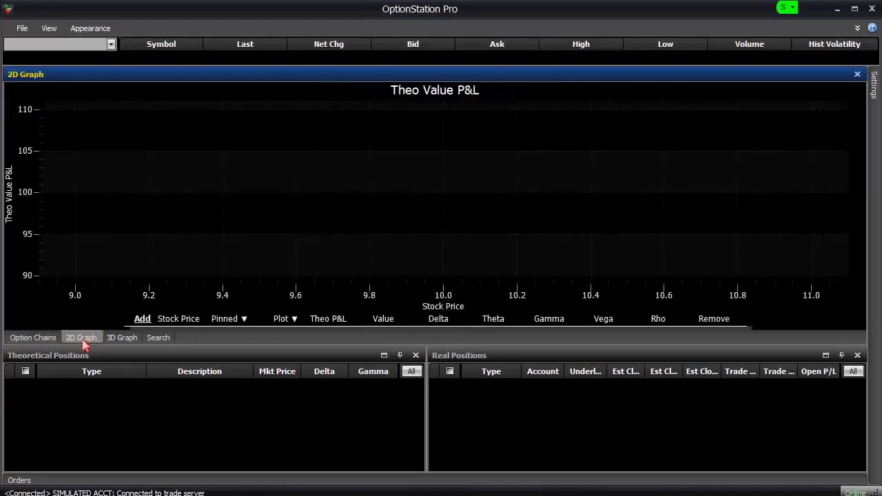
left_click(122, 341)
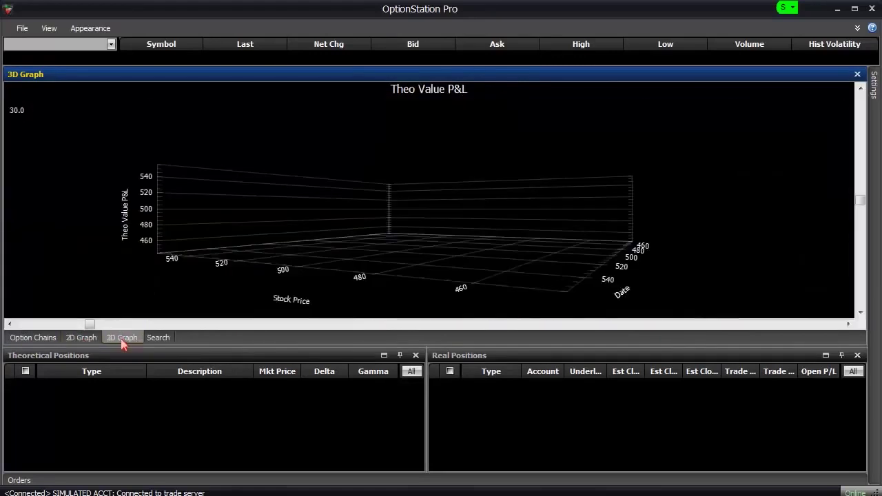
left_click(158, 339)
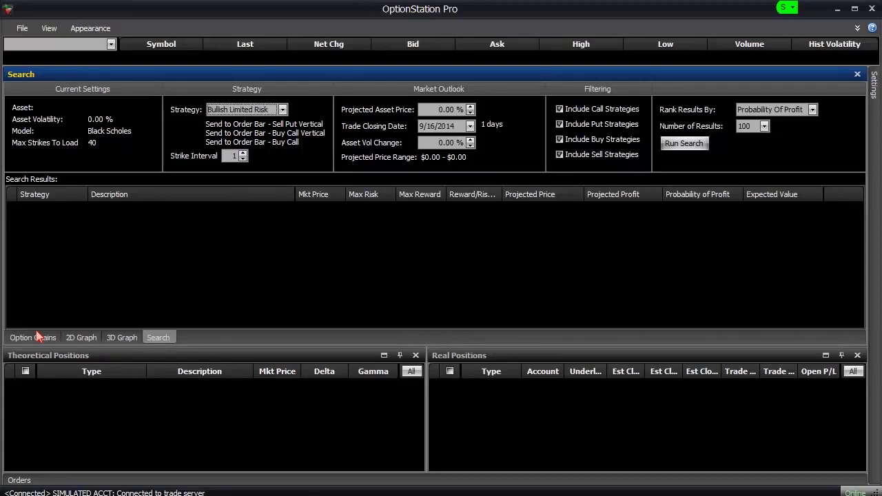
Undock the 2D Graph, dock it to the right of the remaining tabbed windows, and widen it to about 40% of the workspace.
left_click(81, 339)
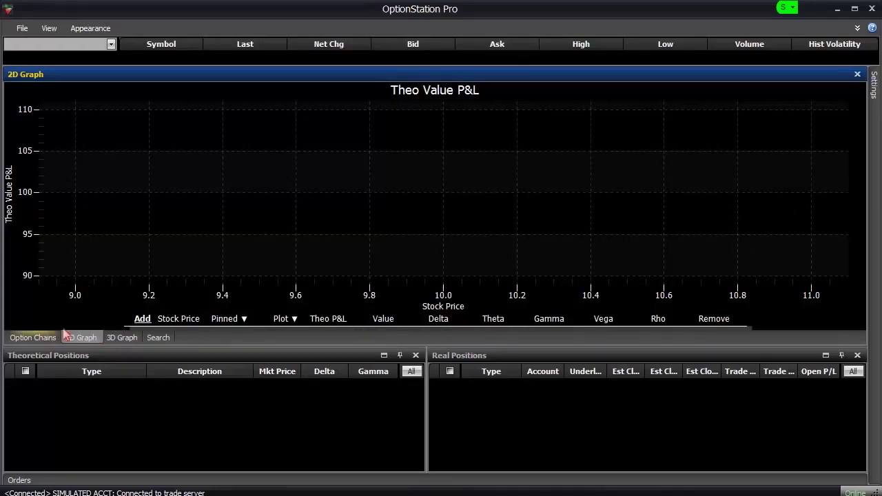
mouse_move(84, 339)
left_mouse_down()
mouse_move(165, 275)
mouse_move(234, 189)
mouse_move(259, 144)
mouse_move(252, 133)
mouse_move(226, 141)
mouse_move(254, 165)
mouse_move(264, 137)
mouse_move(248, 170)
mouse_move(244, 154)
mouse_move(214, 175)
mouse_move(221, 199)
mouse_move(281, 230)
mouse_move(234, 150)
mouse_move(235, 164)
mouse_move(292, 178)
mouse_move(356, 217)
mouse_move(416, 233)
mouse_move(438, 204)
mouse_move(433, 193)
mouse_move(420, 206)
mouse_move(434, 208)
mouse_move(418, 193)
mouse_move(423, 183)
mouse_move(419, 195)
mouse_move(399, 177)
mouse_move(437, 192)
left_mouse_up()
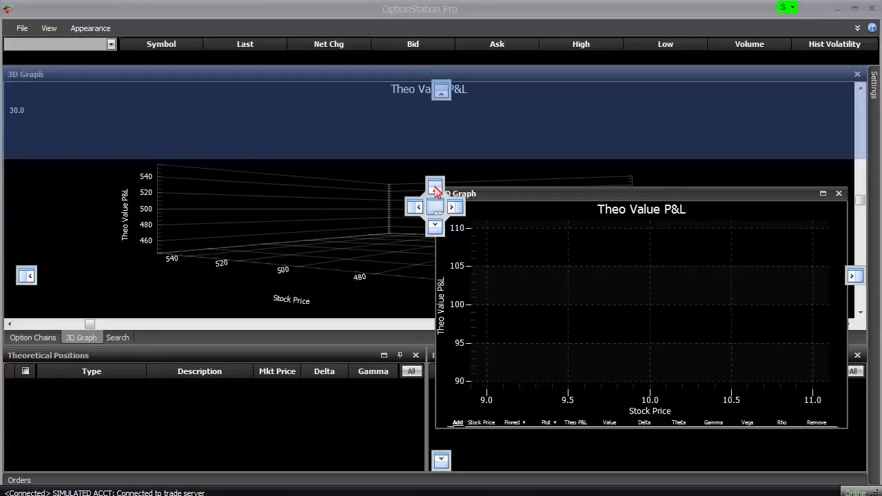
left_click_drag(435, 191, 454, 209)
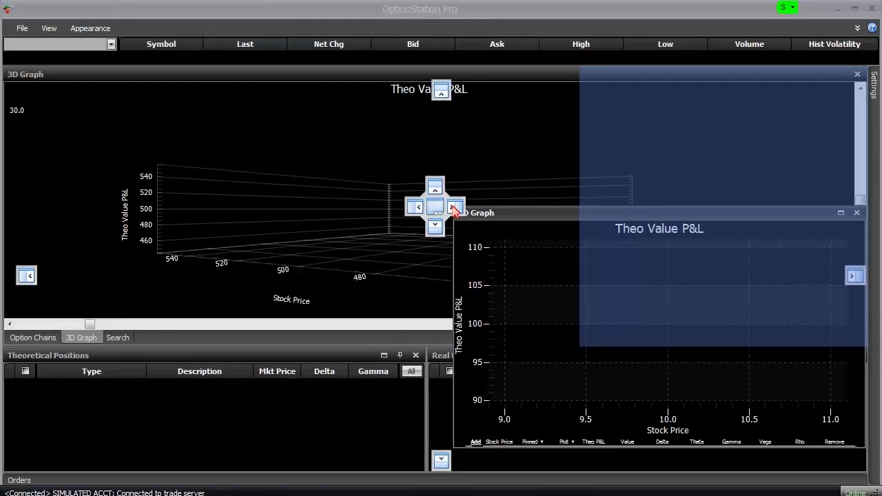
left_click_drag(454, 210, 440, 210)
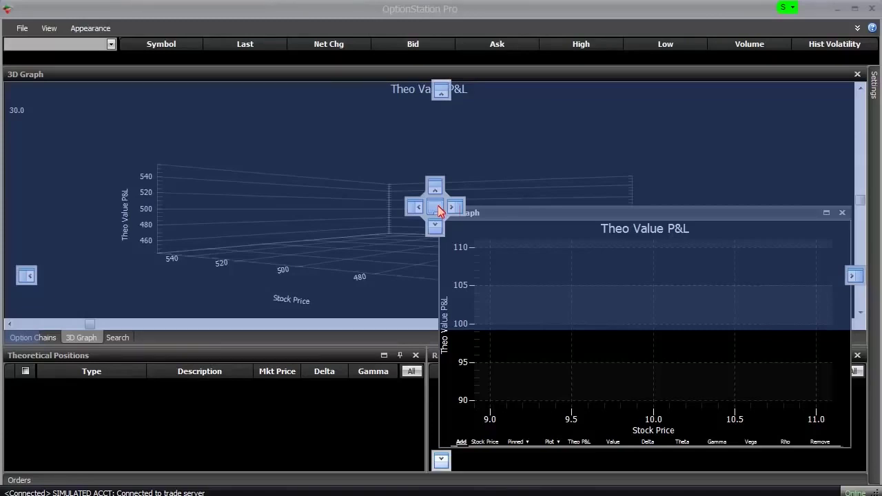
left_click_drag(440, 212, 853, 277)
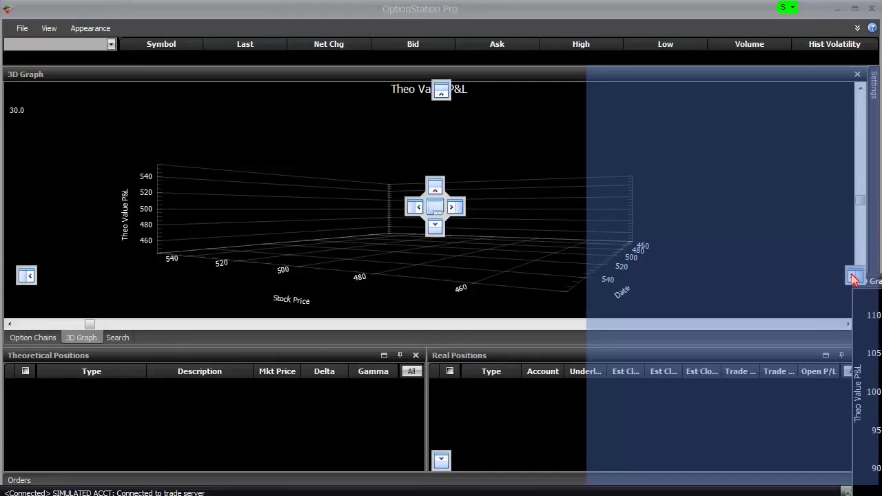
left_click_drag(853, 277, 458, 211)
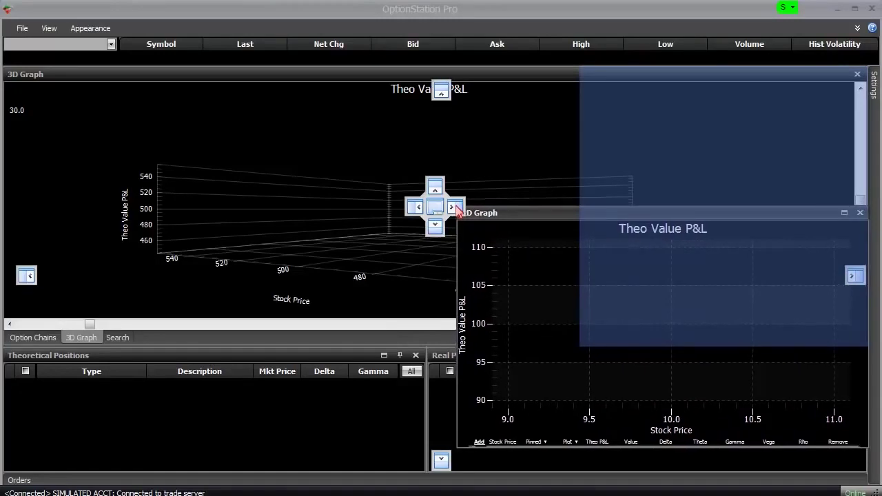
left_click_drag(459, 210, 456, 212)
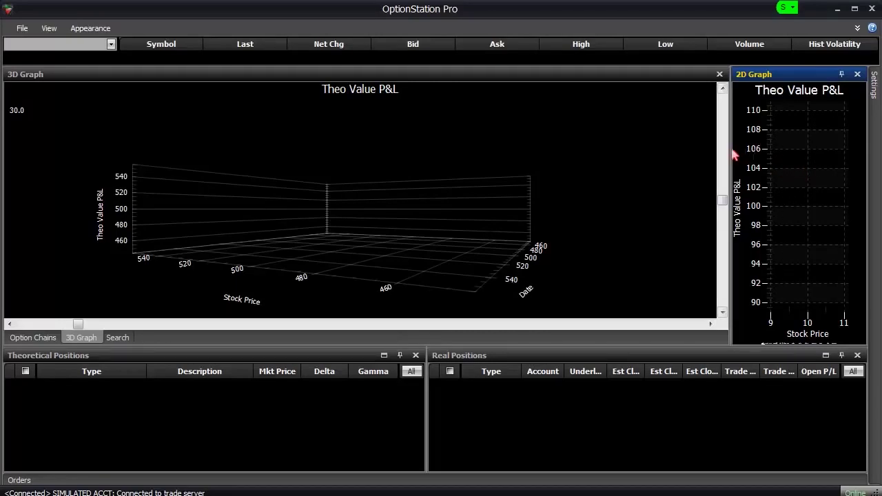
left_click_drag(733, 155, 505, 146)
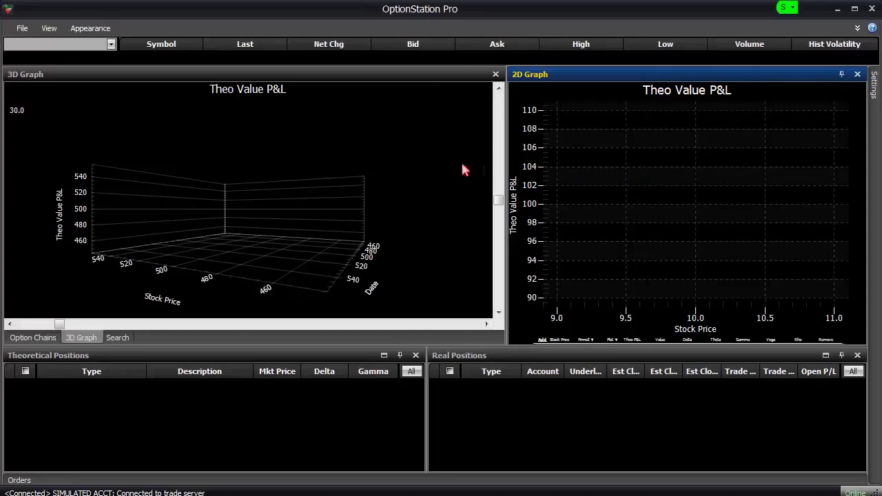
View the Option Chains, 3D Graph and Search windows beside the docked 2D Graph.
left_click(58, 81)
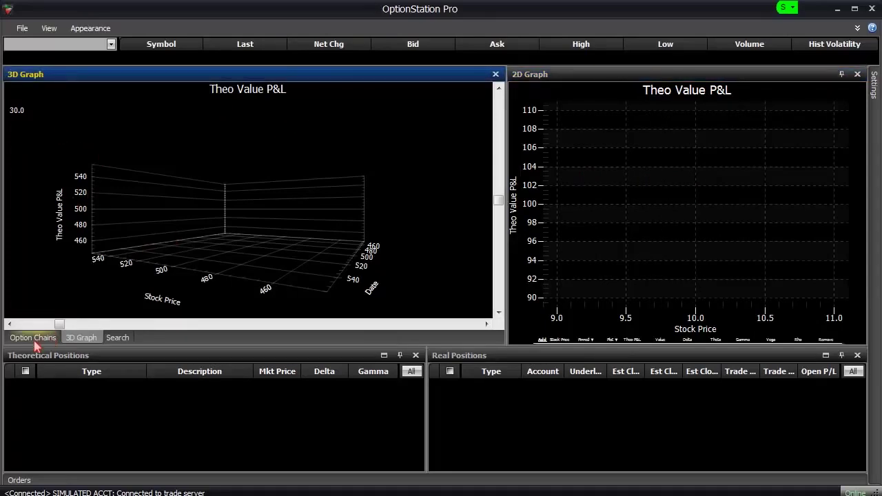
left_click(34, 340)
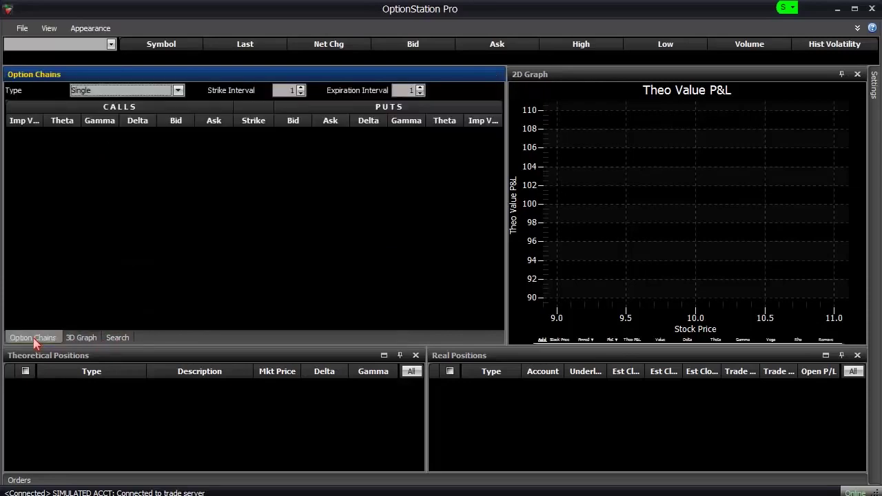
left_click(83, 339)
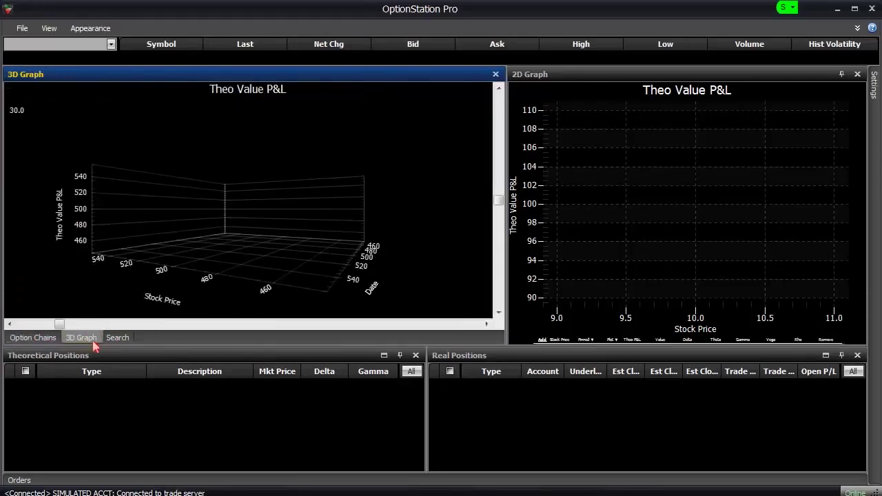
left_click(117, 340)
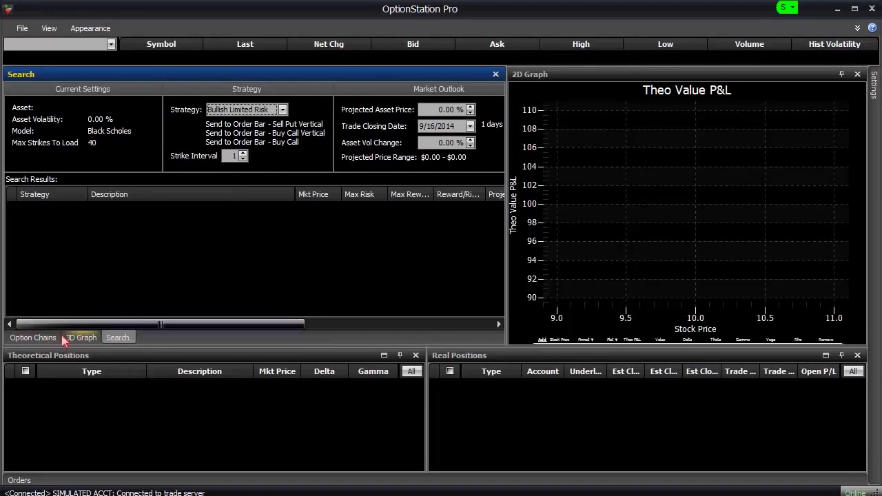
Dock the Real Positions window onto Theoretical Positions so both share one tabbed group.
left_click(504, 357)
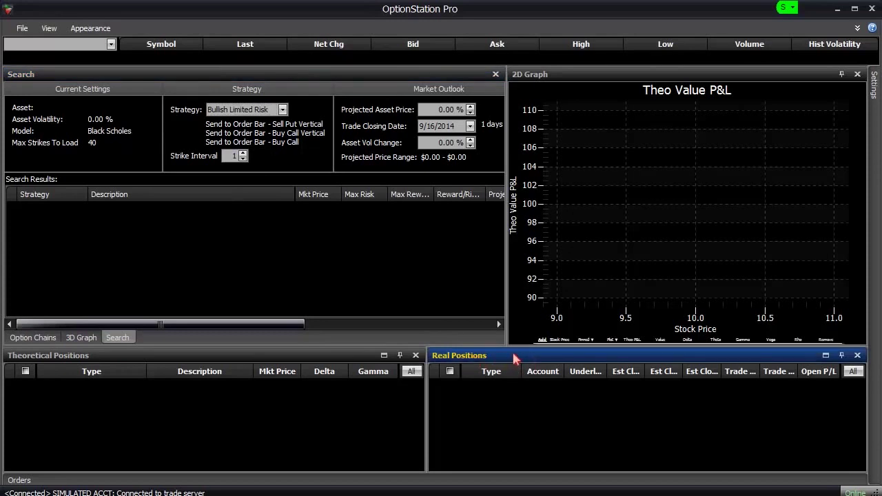
left_click_drag(513, 358, 434, 413)
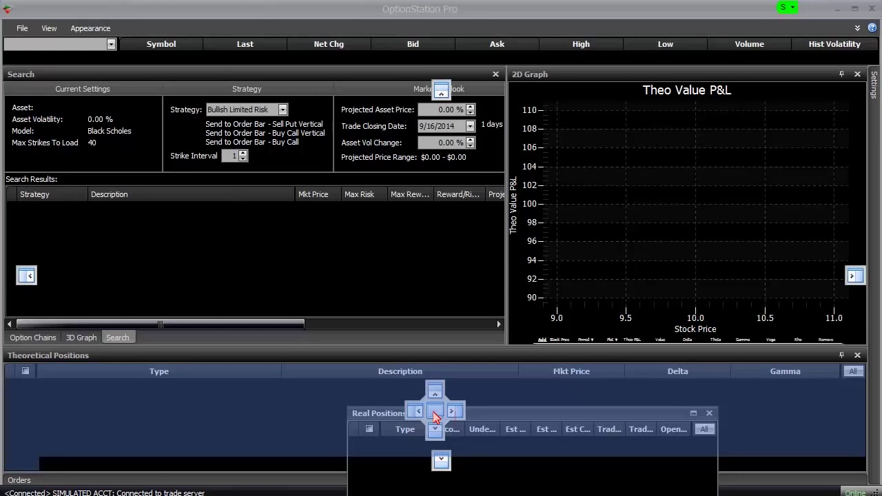
left_click_drag(434, 414, 436, 417)
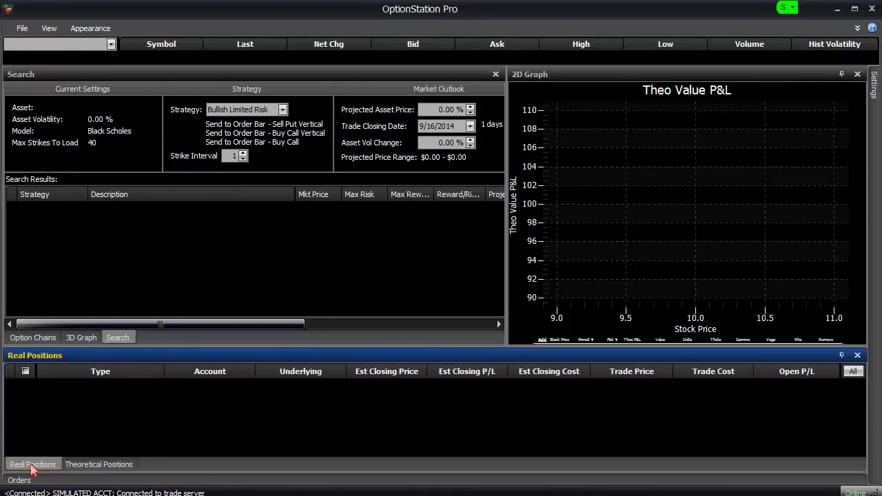
Move the combined positions group into the Option Chains, 3D Graph and Search tab group, and check both positions windows there.
left_click(103, 465)
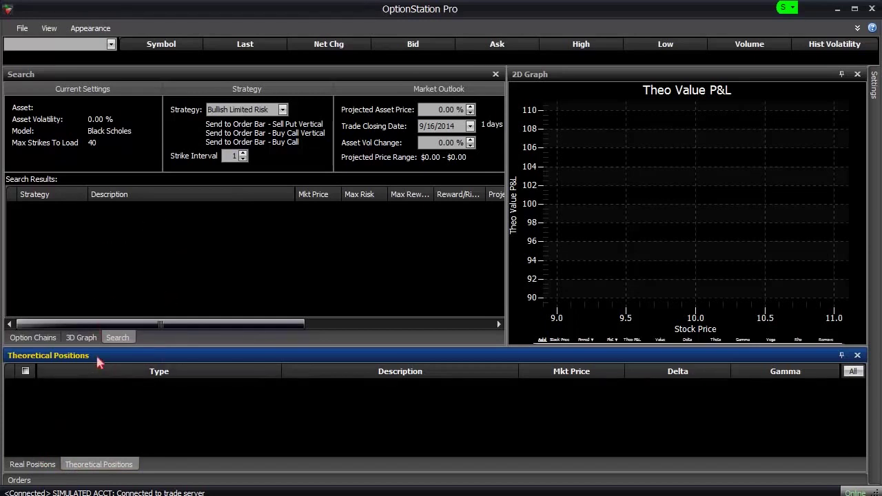
left_click_drag(98, 362, 255, 272)
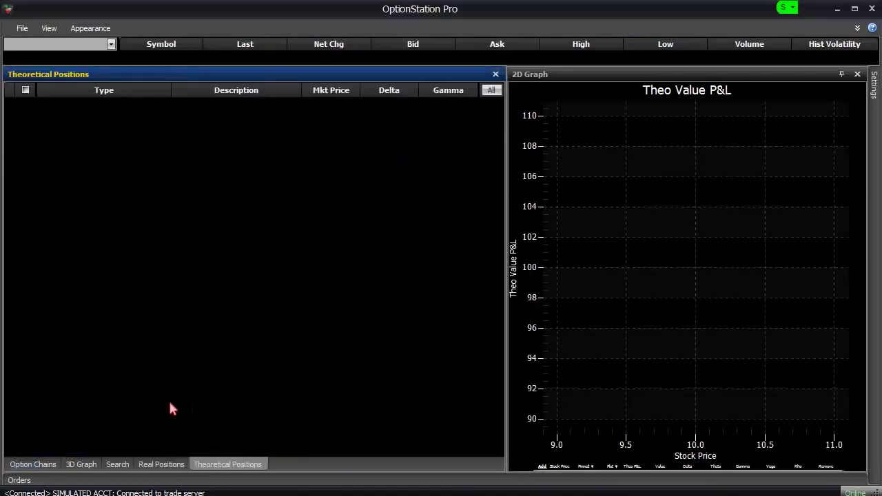
left_click(165, 469)
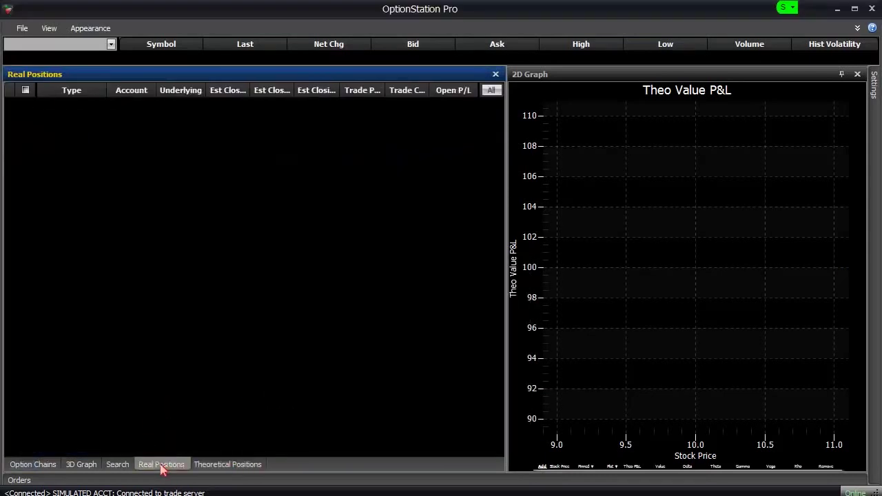
left_click(214, 469)
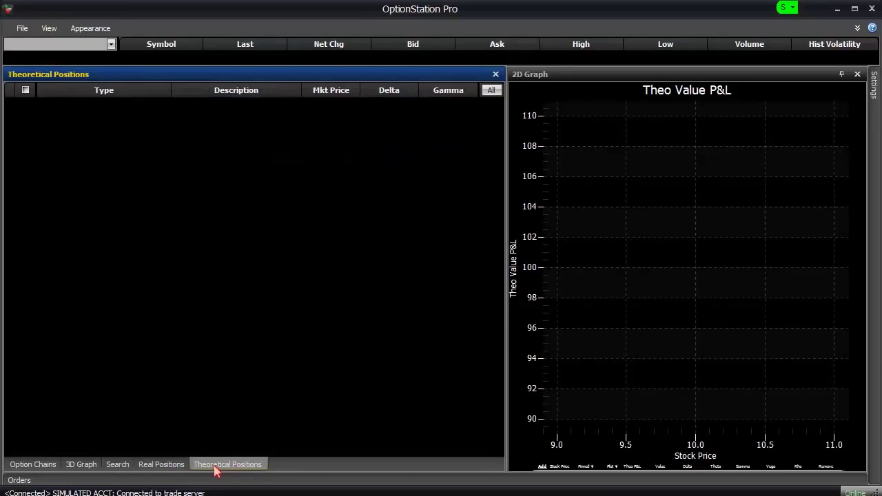
View the Search, 3D Graph and Option Chains windows in the combined tab group.
left_click(118, 469)
left_click(79, 468)
left_click(35, 466)
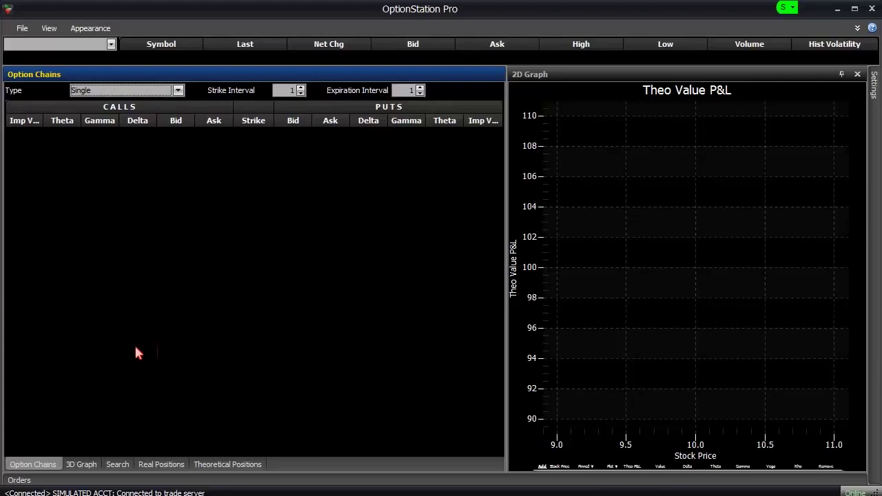
Reset the window layout to default, and check the Search and Option Chains windows in the restored arrangement.
left_click(49, 29)
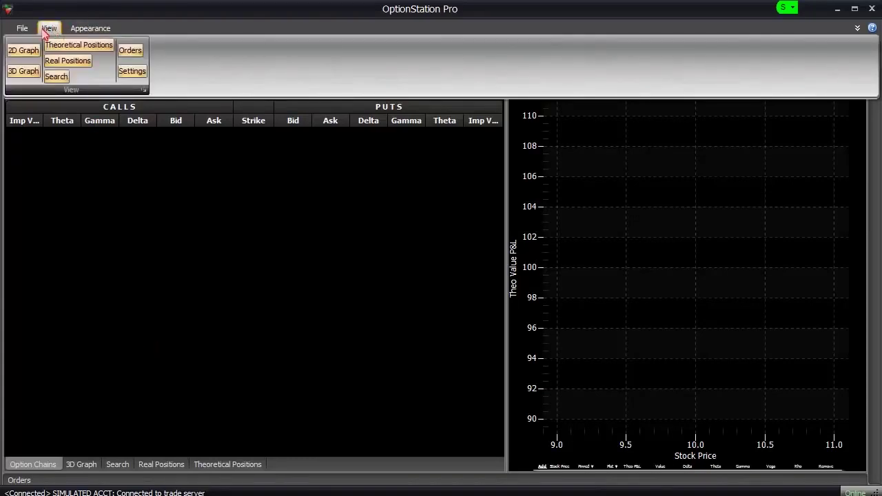
left_click(24, 31)
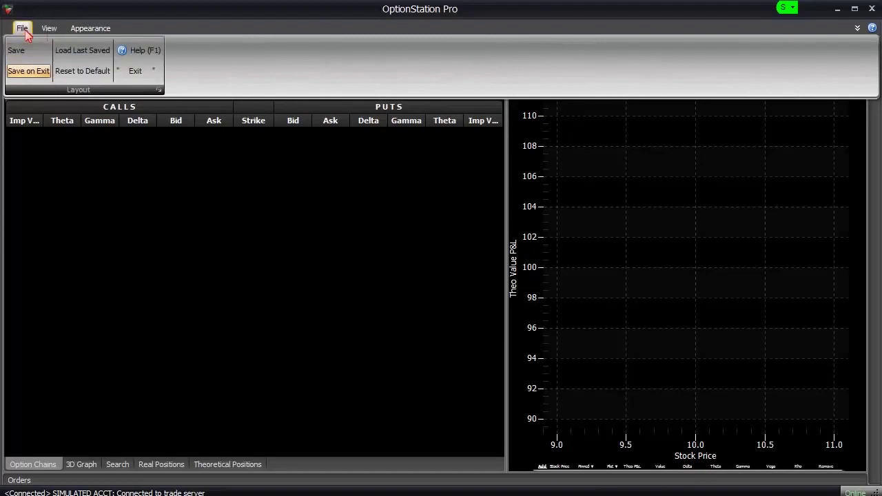
left_click(88, 80)
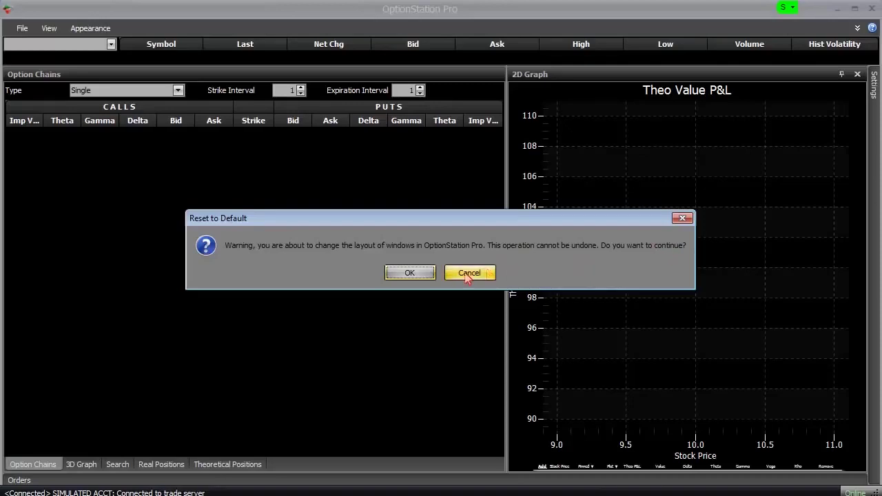
left_click(400, 274)
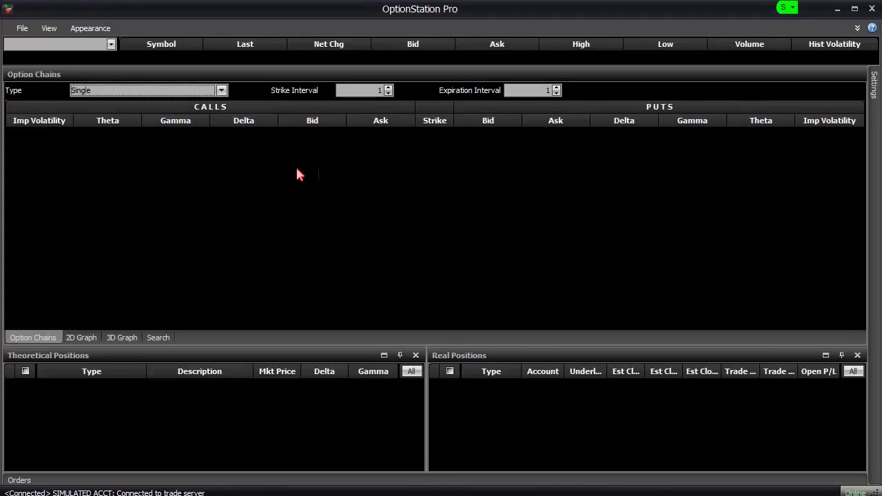
left_click(168, 339)
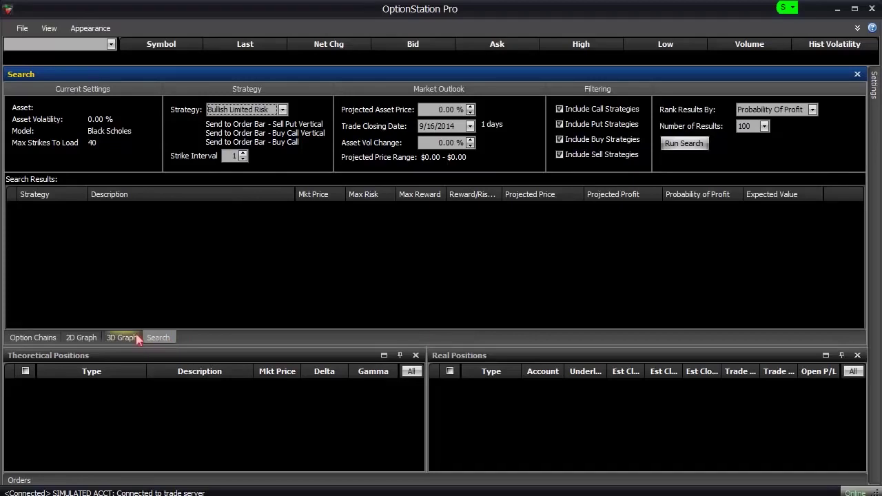
left_click(33, 338)
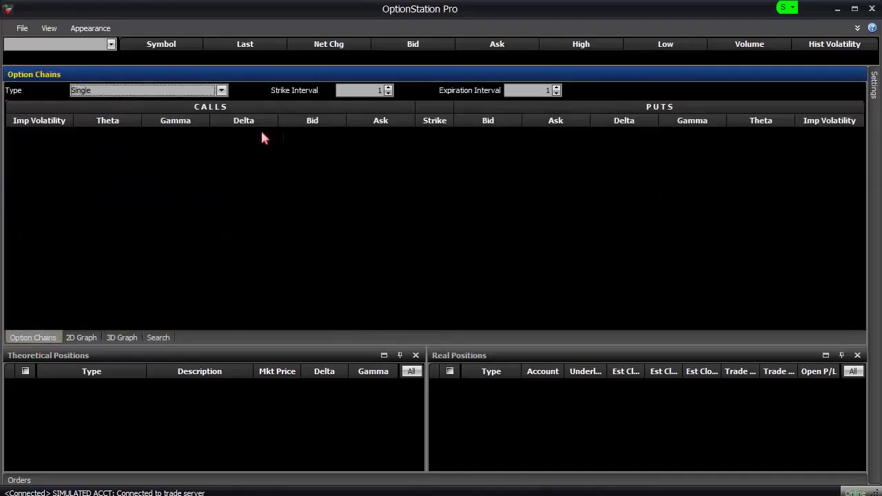
Try the purple-icon skin beside the OptionStation Pro skin, and the Office 2010 Blue skin.
left_click(89, 31)
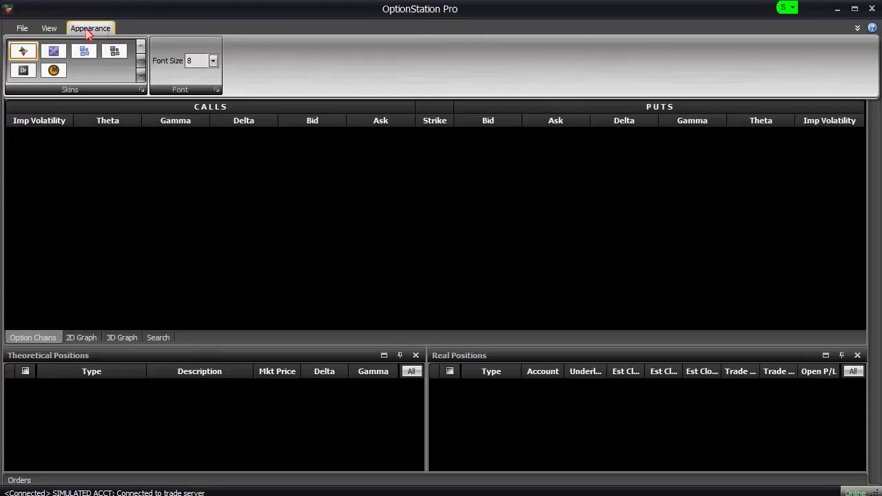
mouse_move(24, 51)
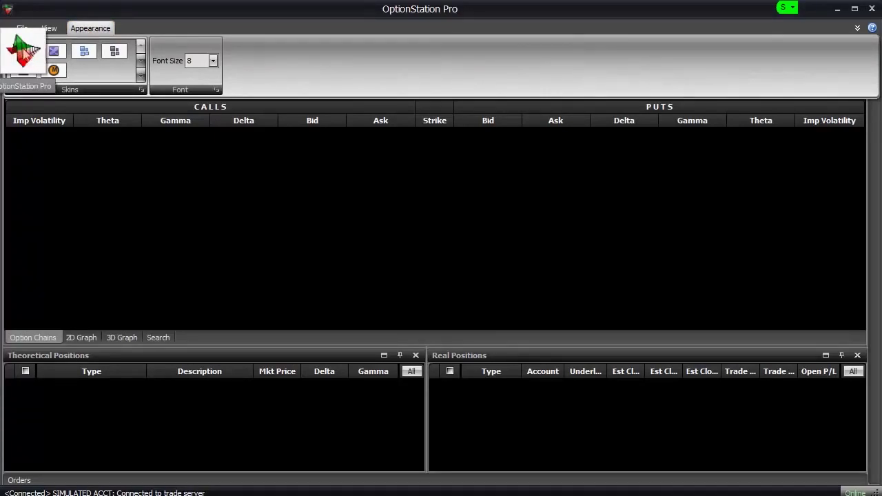
left_click(56, 56)
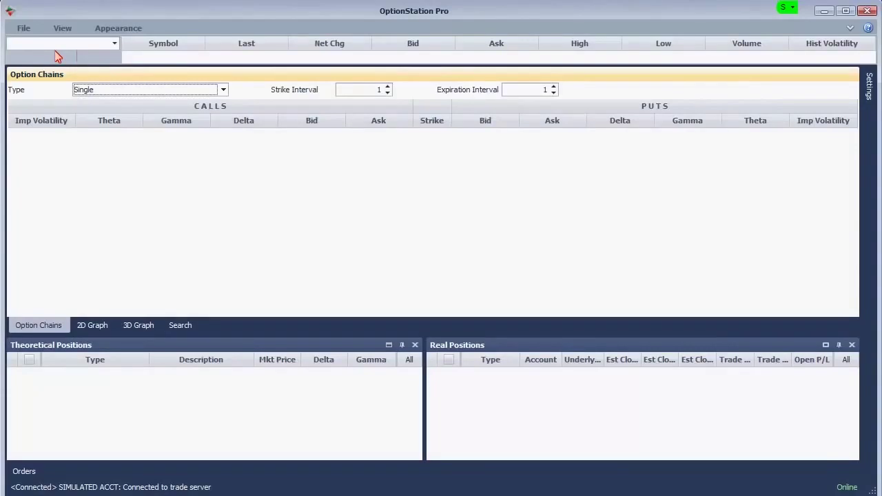
left_click(120, 31)
mouse_move(79, 52)
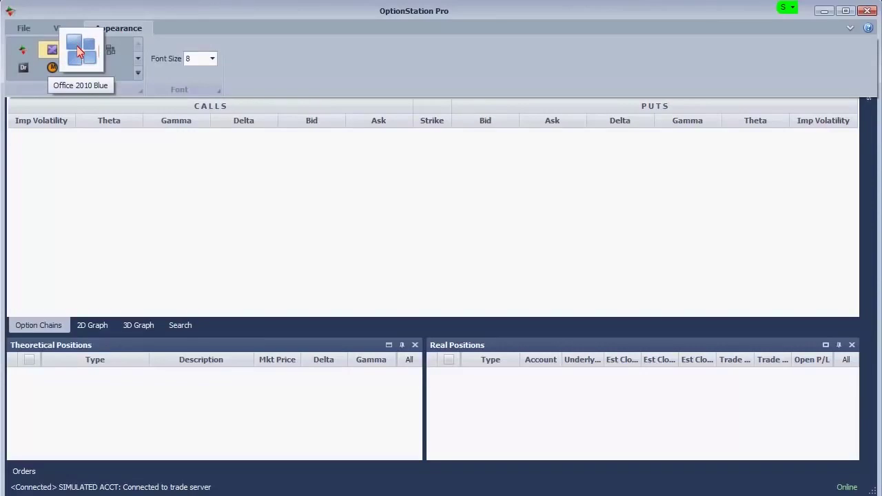
left_click(80, 51)
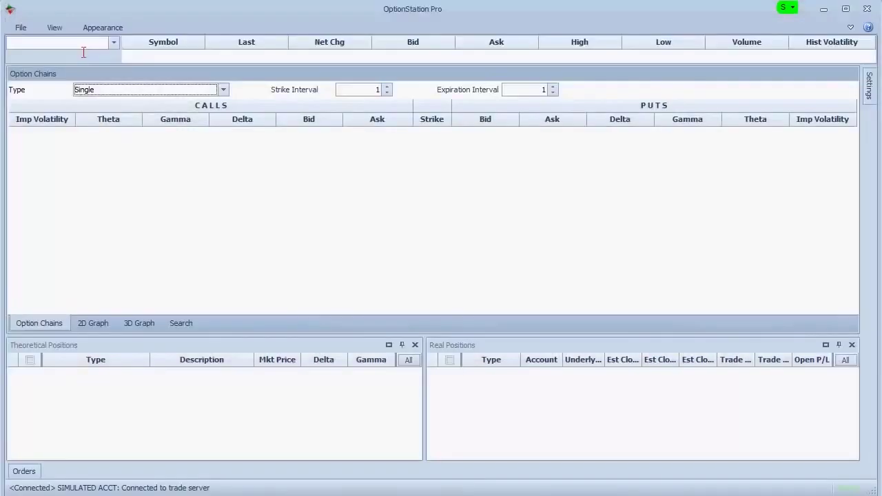
Try the Office 2010 Black, dark Dr and Metropolis Dark skins one after another.
left_click(109, 30)
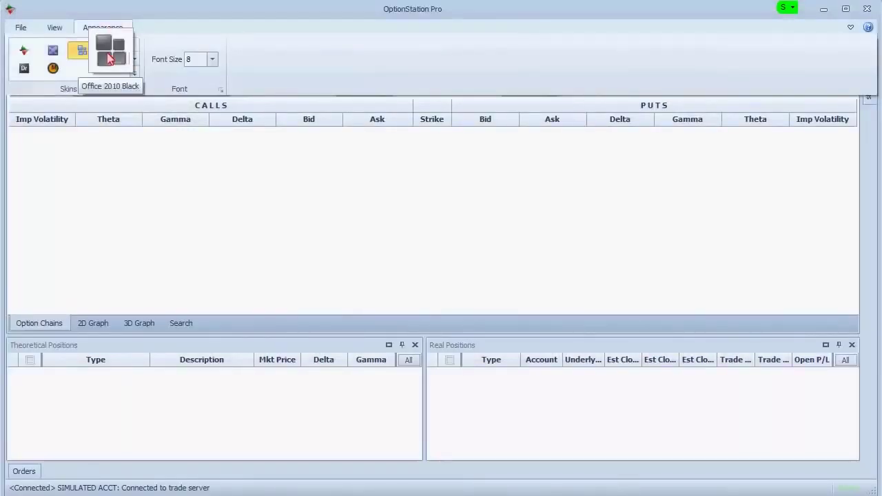
left_click(109, 57)
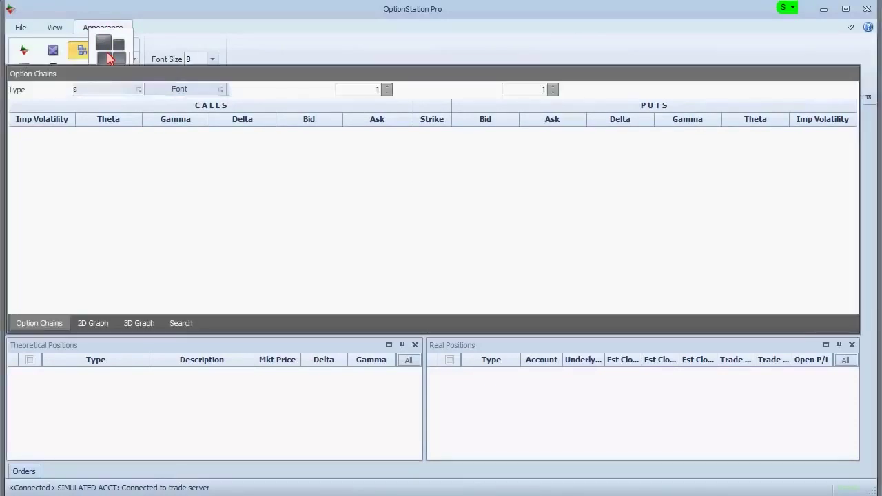
left_click(105, 29)
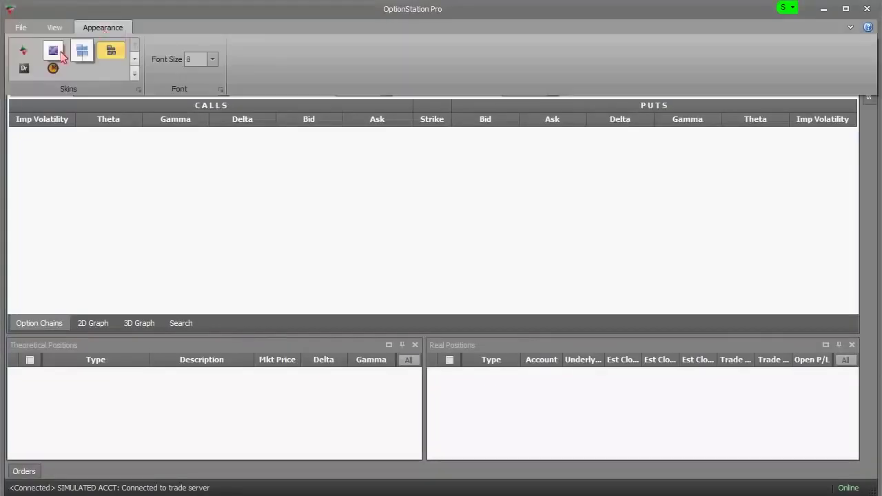
left_click(24, 71)
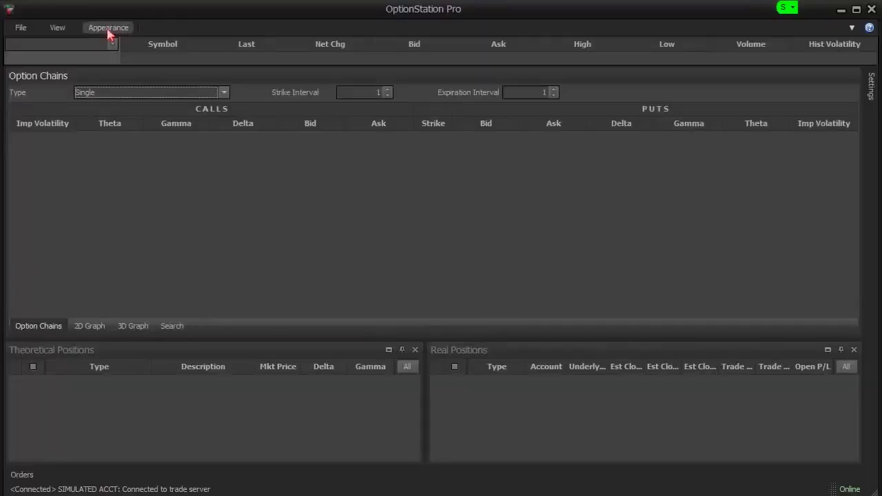
left_click(108, 31)
mouse_move(46, 79)
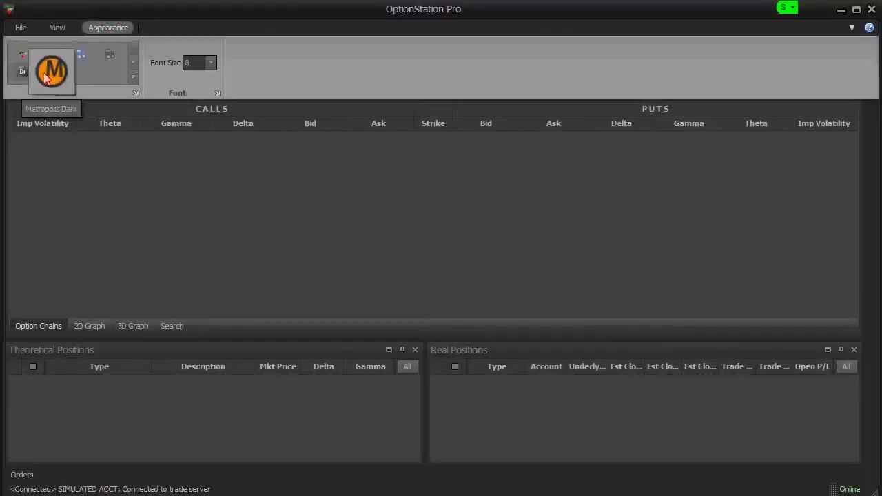
left_click(47, 78)
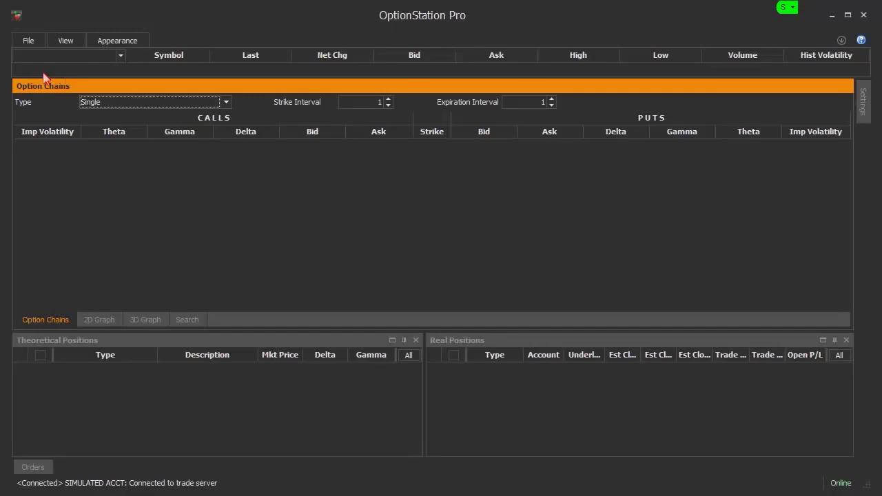
Restore the original OptionStation Pro skin.
left_click(120, 44)
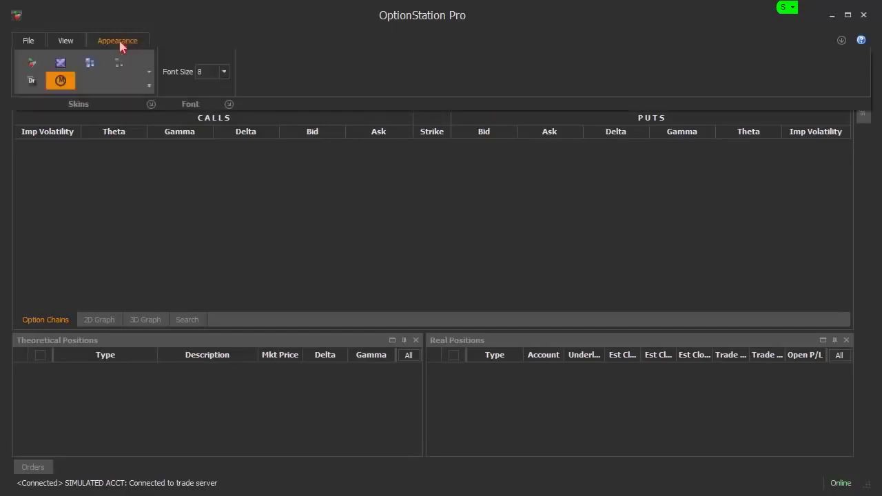
left_click(149, 77)
left_click(149, 62)
left_click(62, 63)
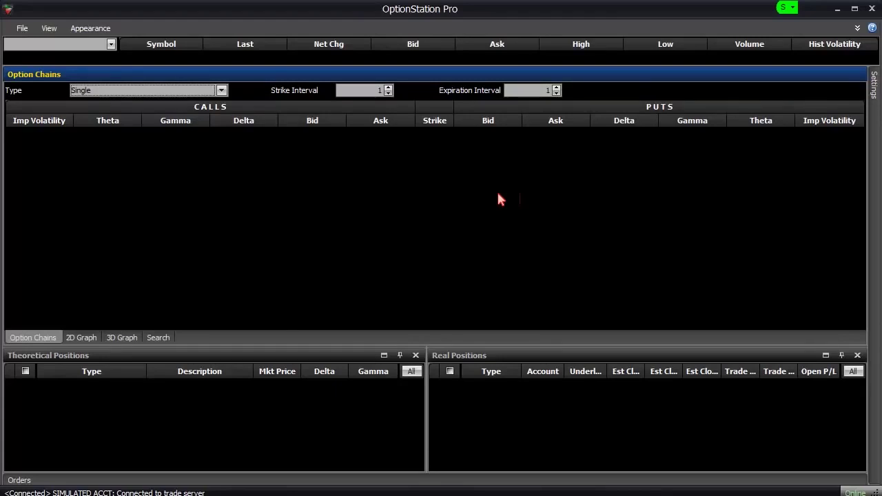
Set the application font size to 10 and acknowledge the restart notice.
left_click(105, 31)
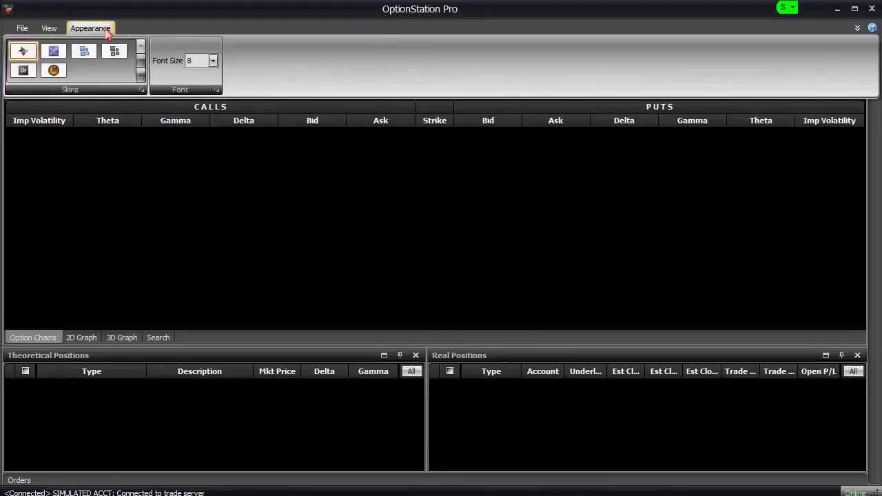
left_click(213, 62)
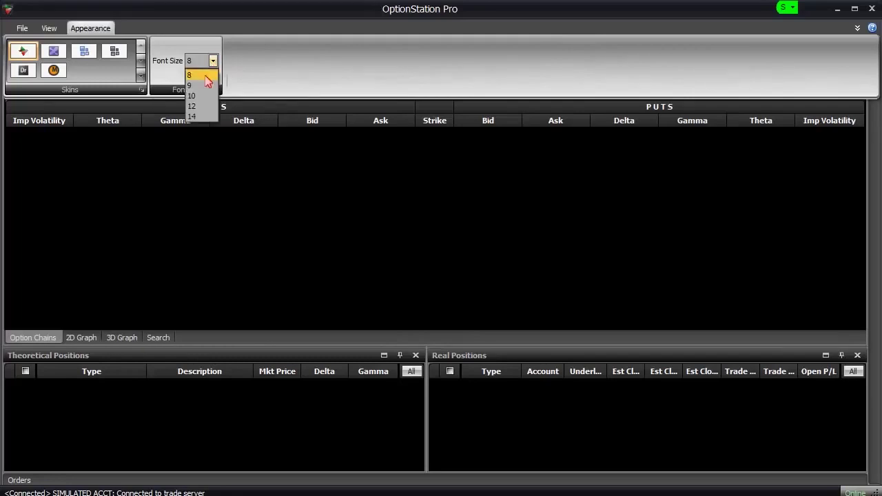
left_click(201, 96)
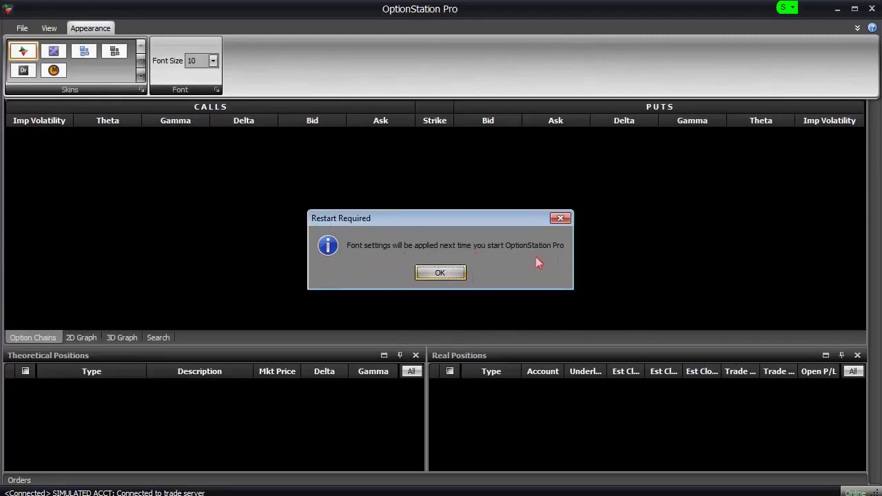
left_click(441, 273)
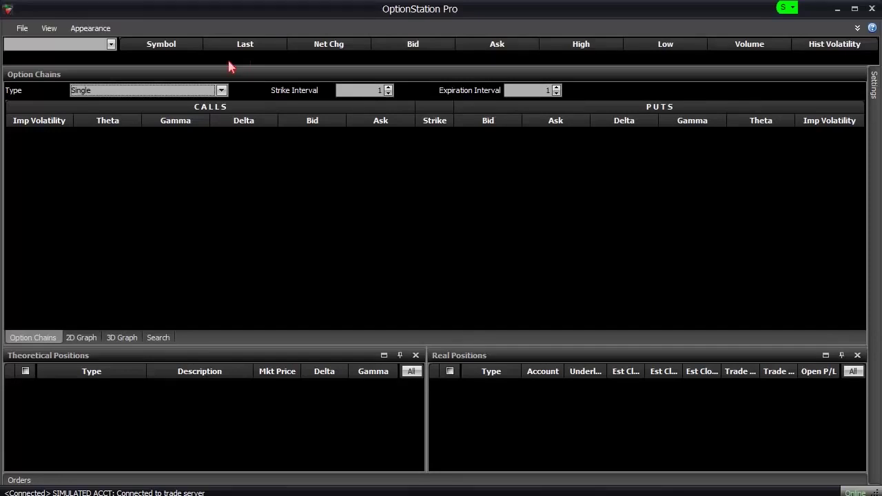
Browse the list of available symbols and look up Microsoft by its ticker, msft.
left_click(111, 44)
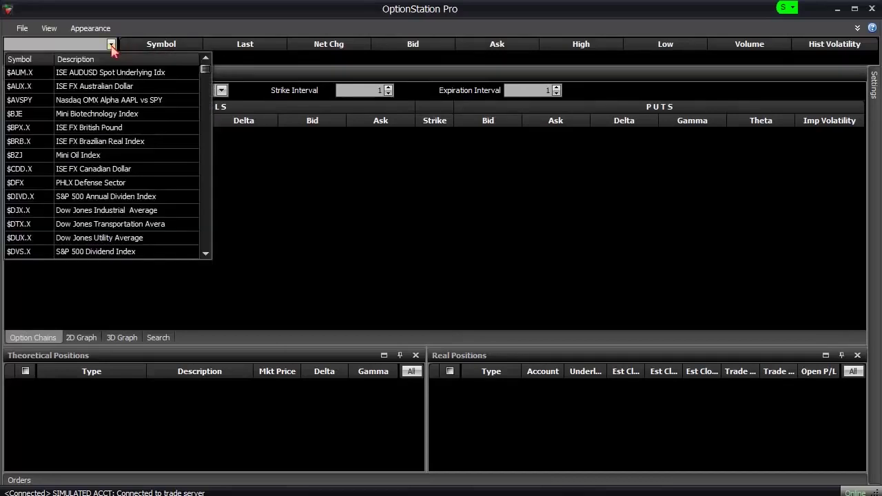
mouse_move(205, 70)
left_mouse_down()
mouse_move(195, 112)
mouse_move(199, 251)
mouse_move(200, 67)
left_mouse_up()
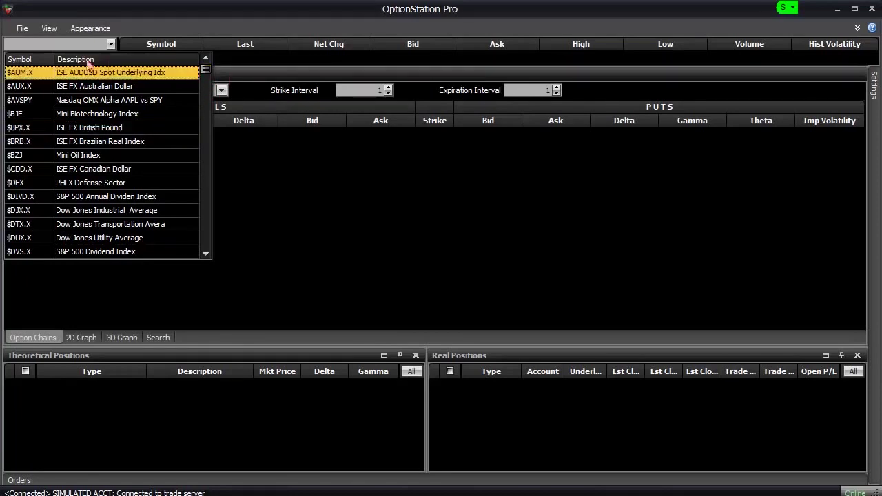
left_click(71, 43)
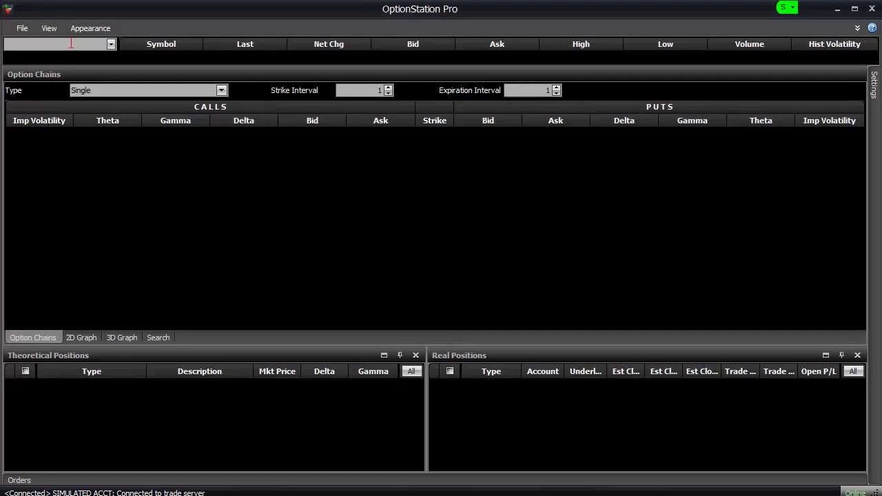
type("ms")
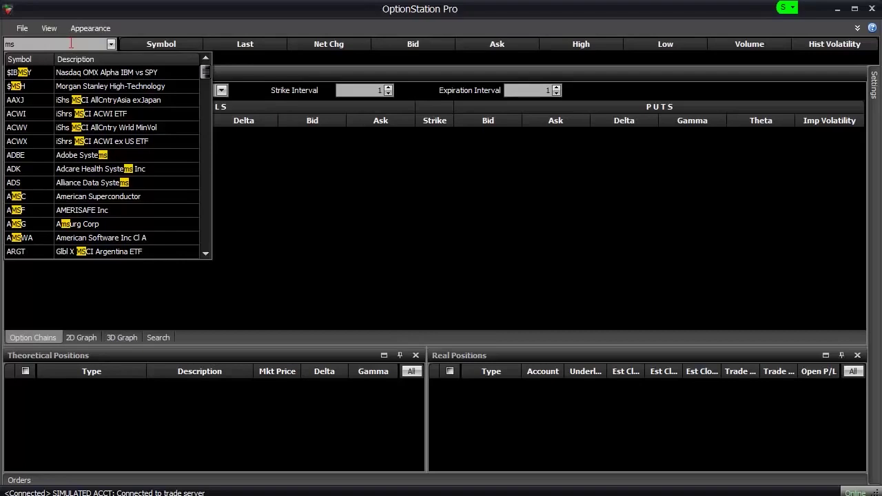
type("f")
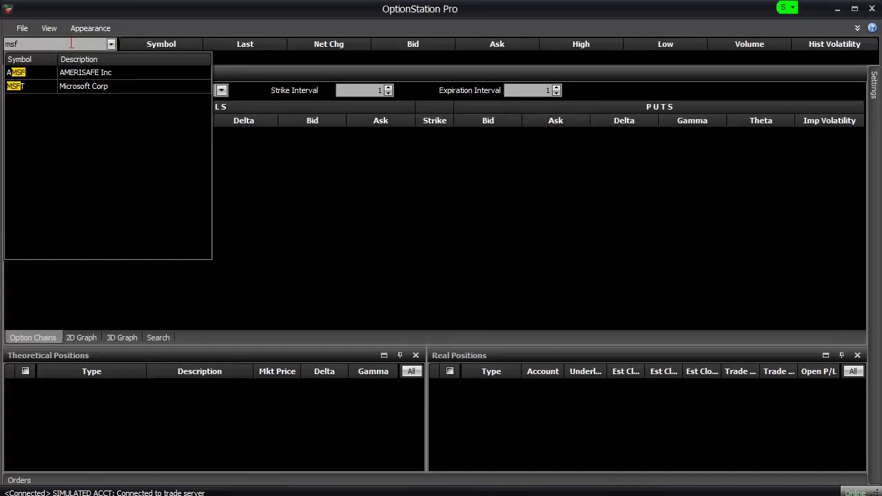
type("t")
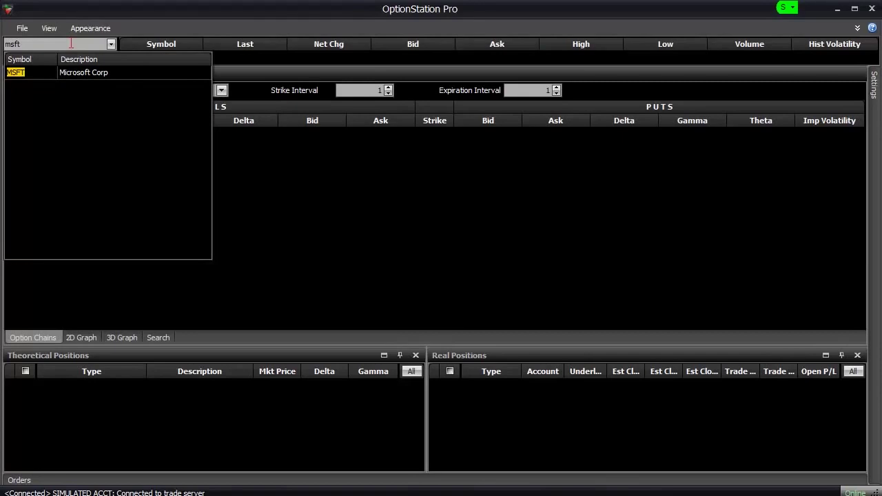
key("Return")
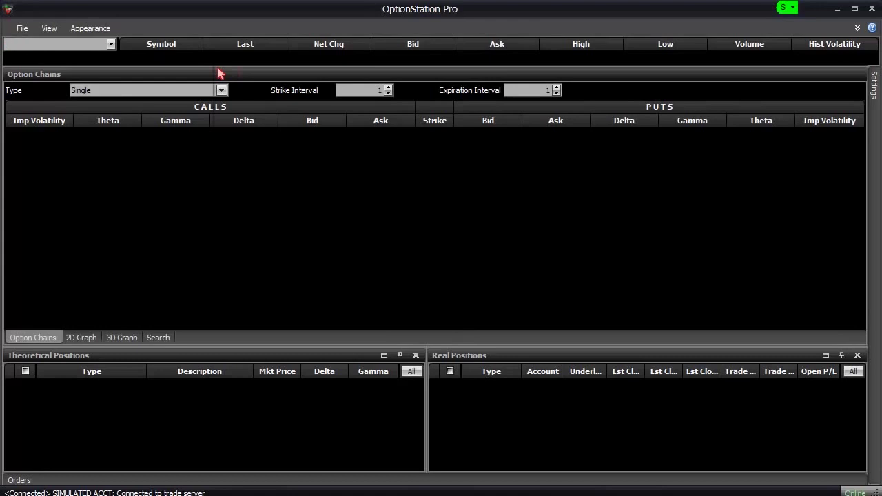
Load MSFT by looking up microsof in the symbol list, and move the Hist Volatility column between Last and Net Chg.
type("micros")
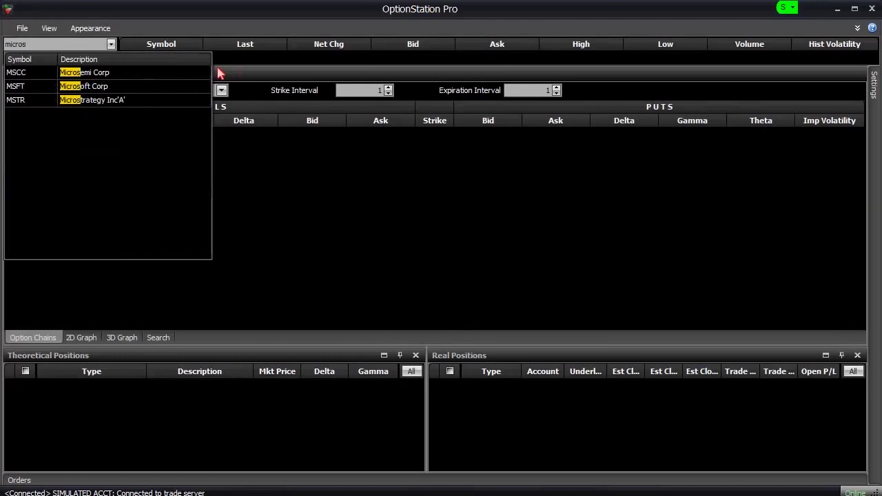
type("of")
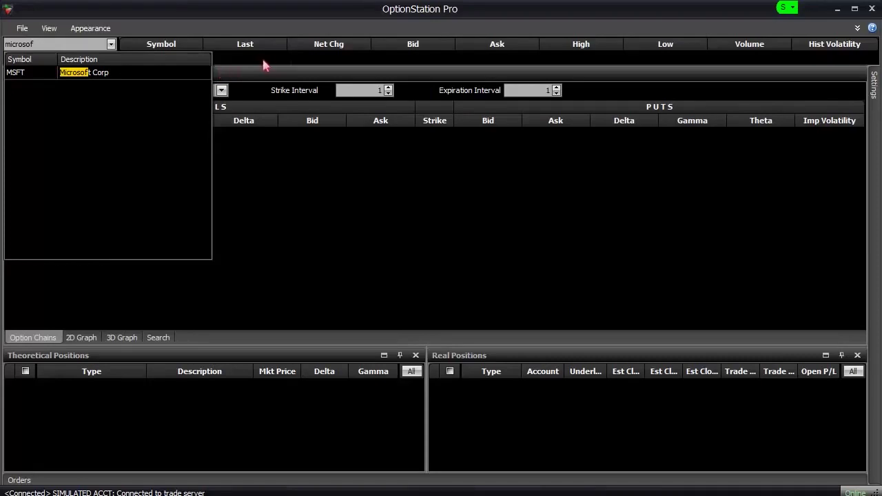
left_click(20, 73)
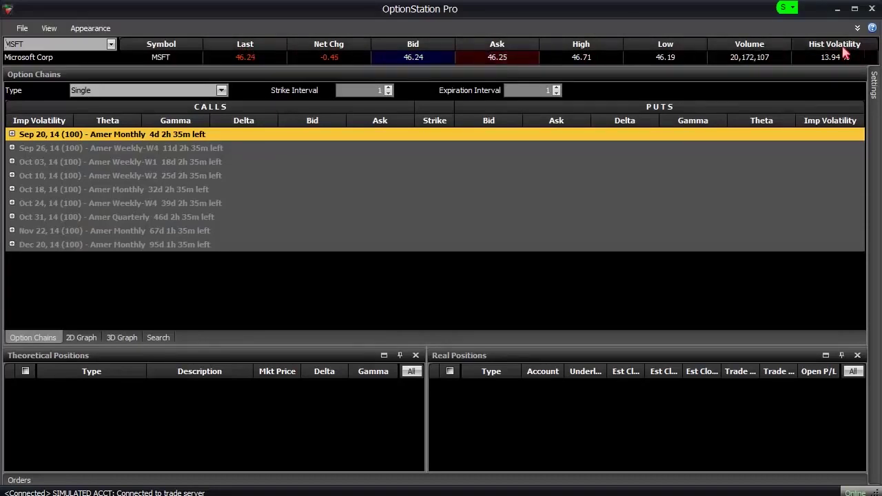
left_click_drag(842, 47, 312, 51)
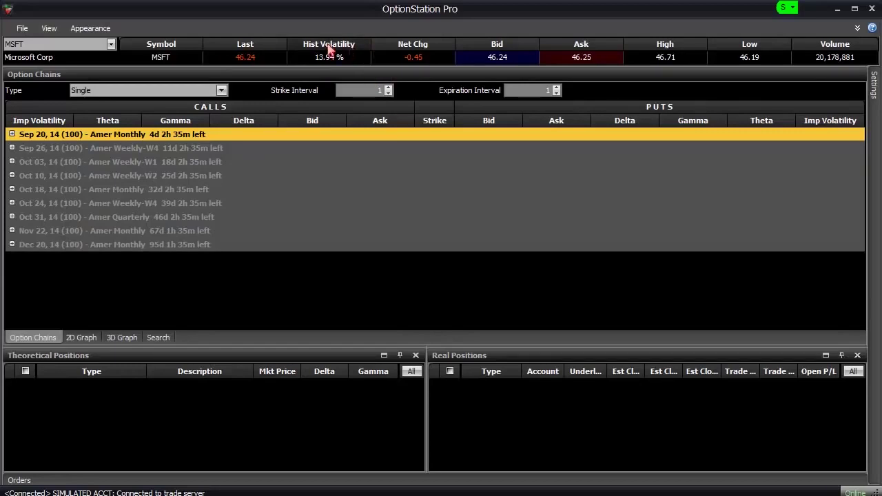
Open the column formatting for the underlying quote row and add PutCall Vol Ratio to the selected columns.
right_click(409, 44)
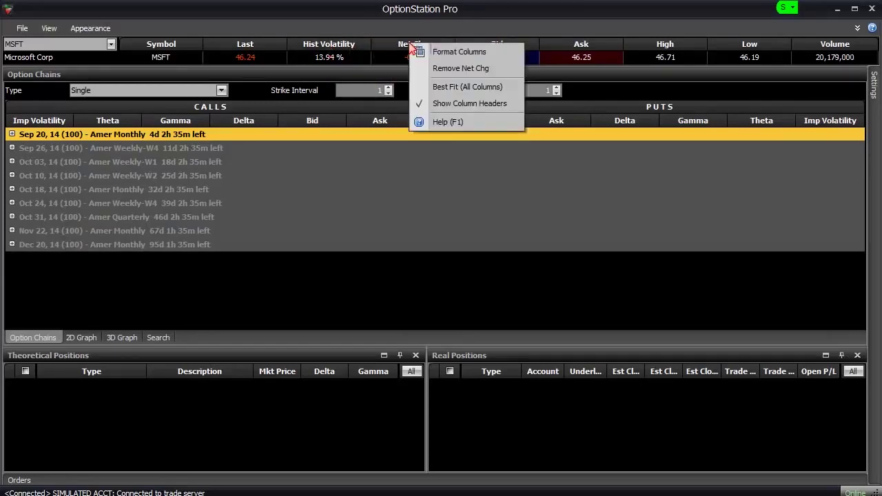
left_click(494, 56)
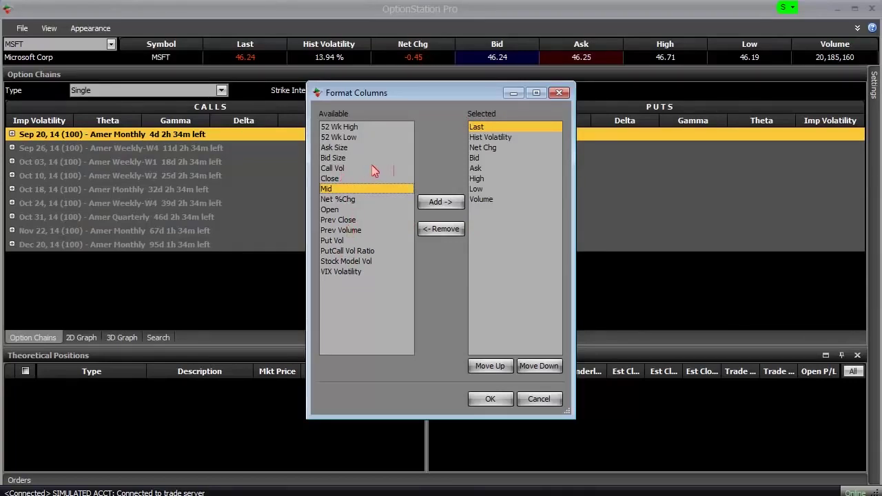
left_click(364, 252)
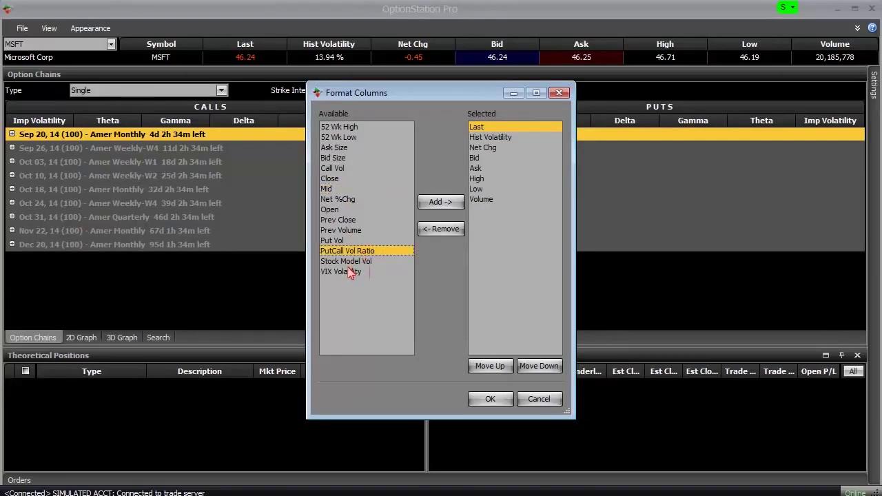
left_click(441, 202)
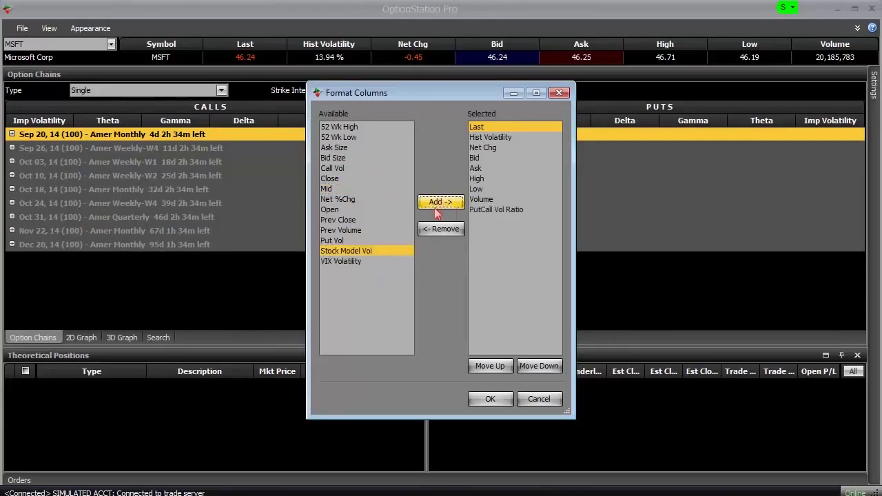
Move PutCall Vol Ratio up to sit between Hist Volatility and Net Chg, and apply the column layout.
left_click(499, 209)
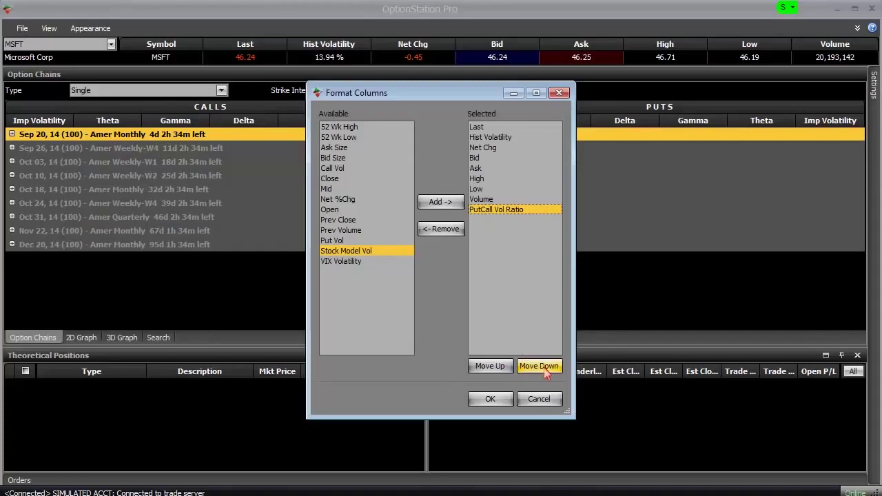
left_click(488, 369)
left_click(488, 370)
left_click(488, 369)
left_click(488, 370)
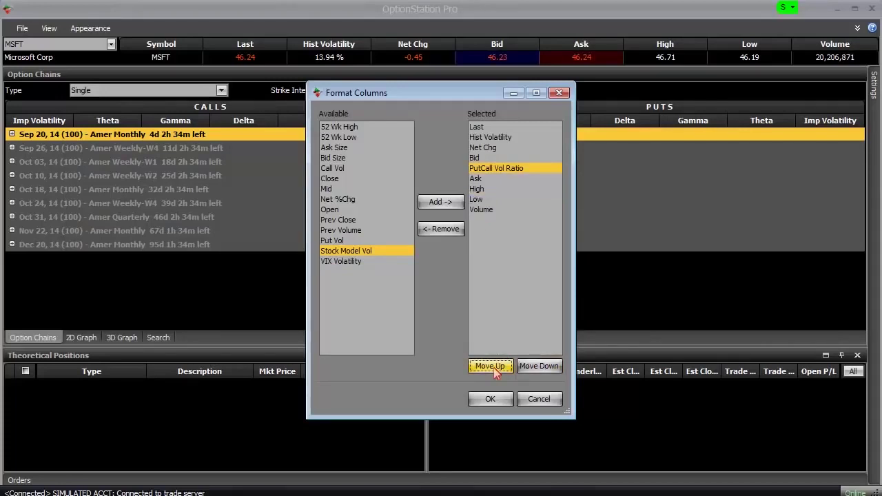
left_click(488, 369)
left_click(488, 369)
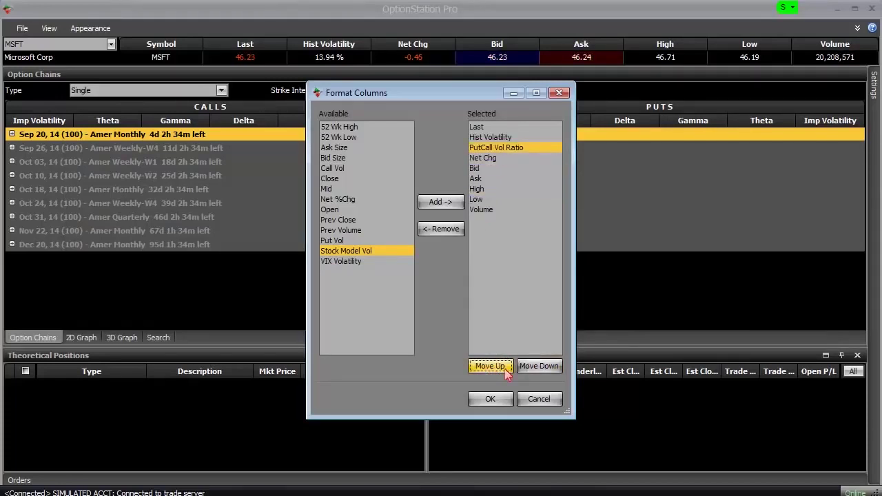
left_click(490, 399)
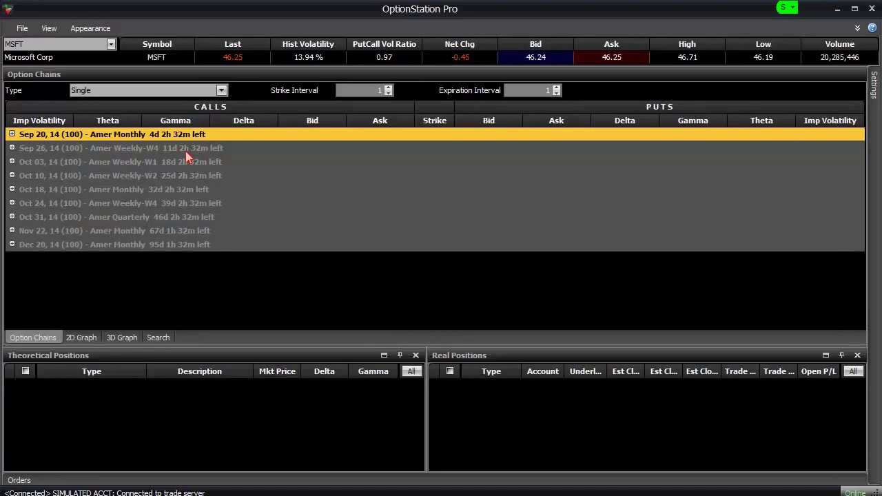
Examine the MSFT option chains for the Sep 20, Sep 26 and Oct 03 expirations one by one, collapsing each again.
left_click(12, 135)
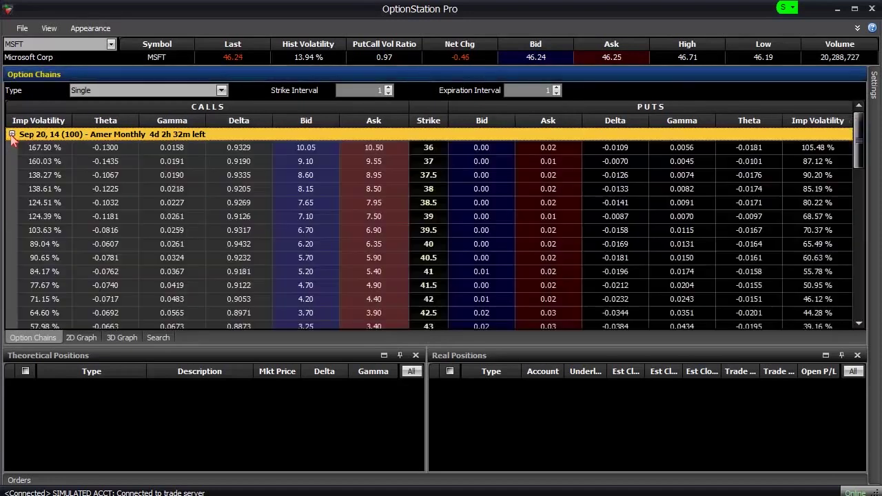
left_click(12, 148)
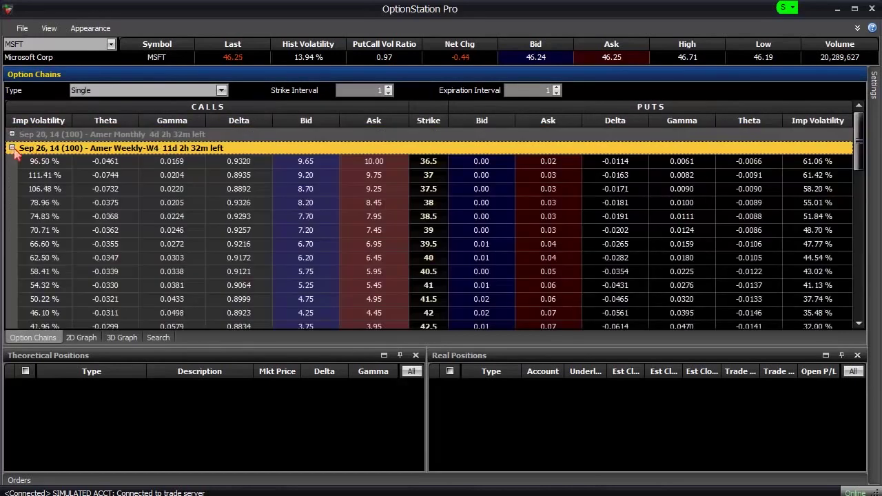
left_click(12, 149)
left_click(12, 162)
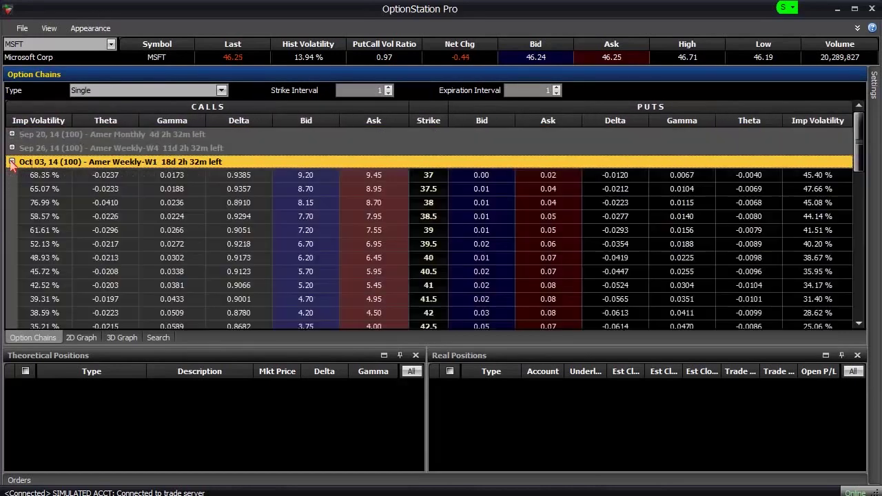
left_click(11, 162)
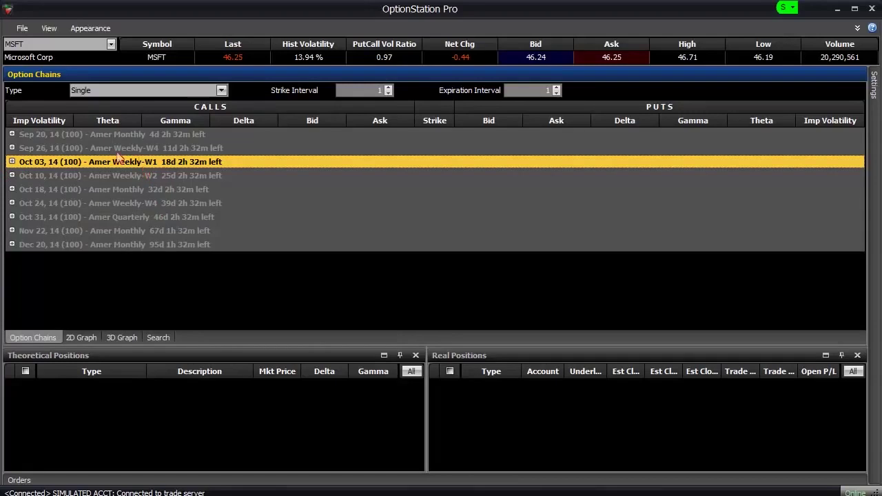
left_click(124, 149)
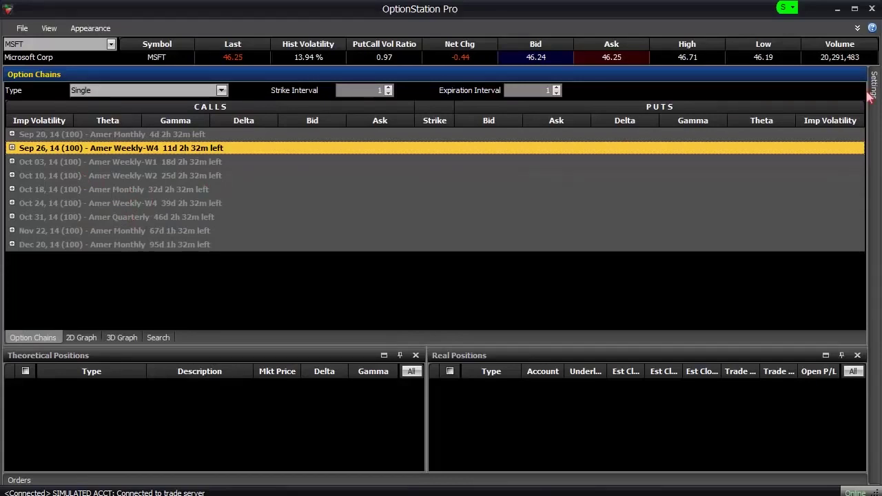
Widen the Settings pane and turn off the display of weekly, quarterly and non-standard options in the option chains.
mouse_move(874, 88)
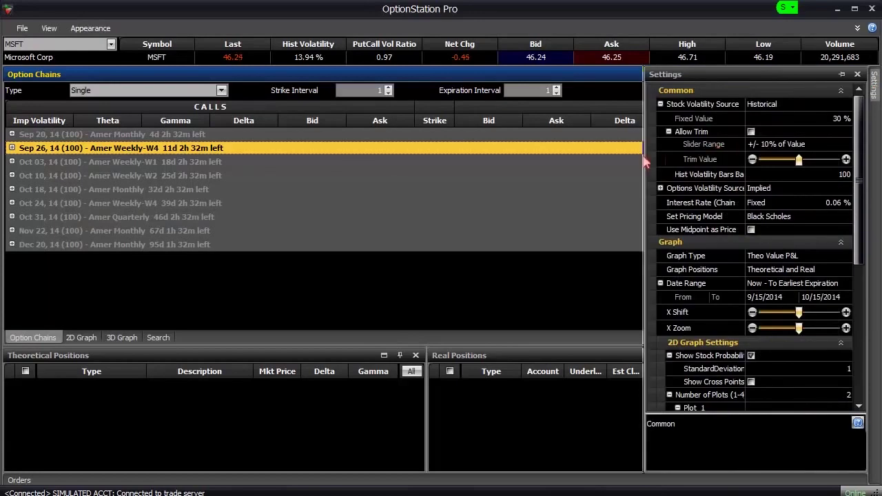
left_click_drag(646, 161, 563, 152)
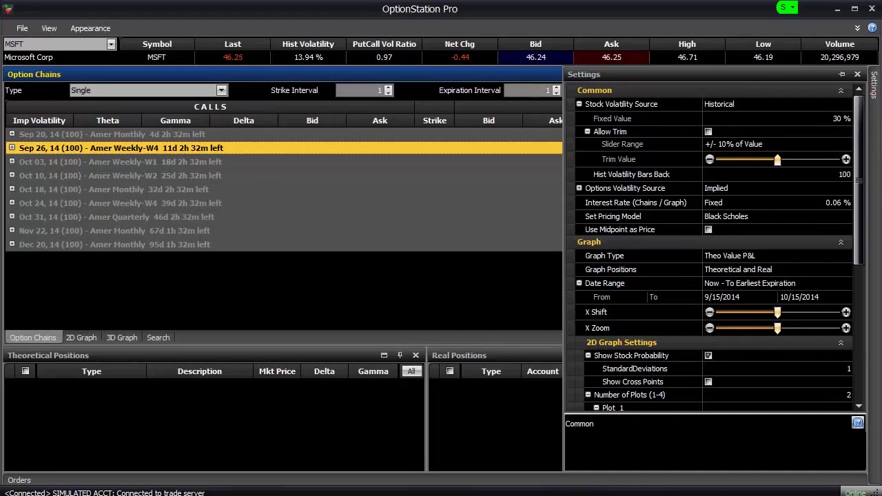
left_click_drag(857, 156, 853, 281)
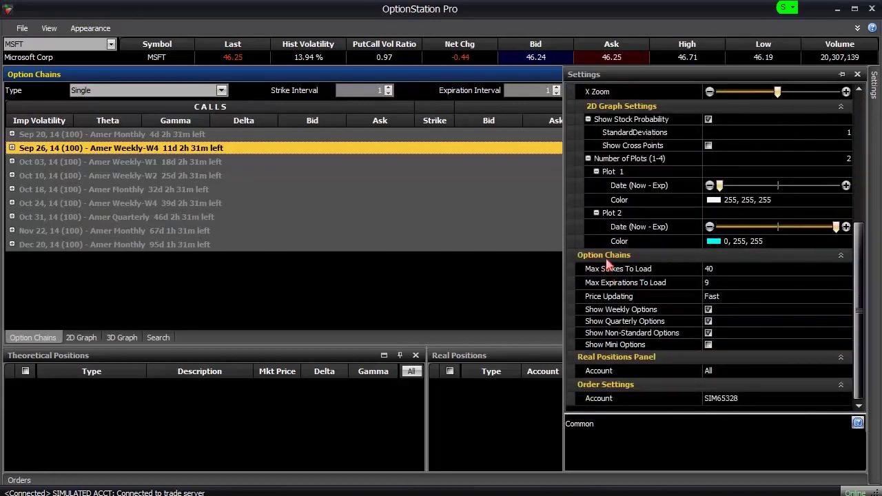
left_click(708, 311)
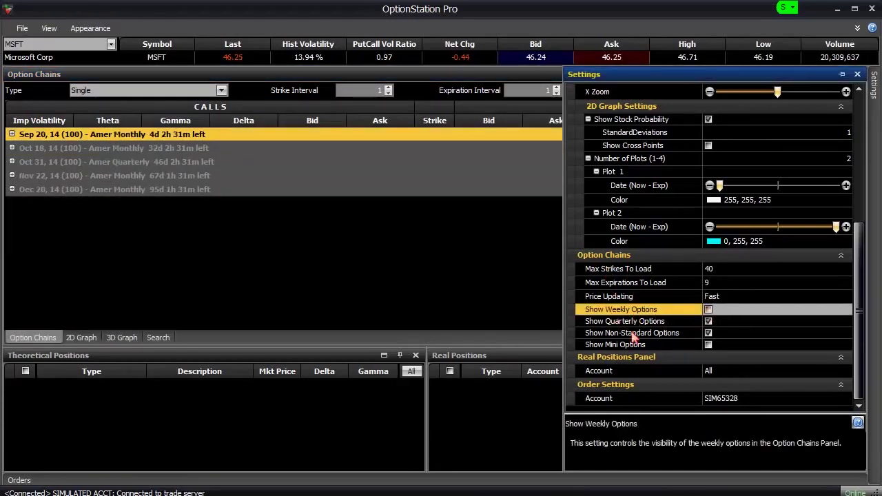
left_click(709, 322)
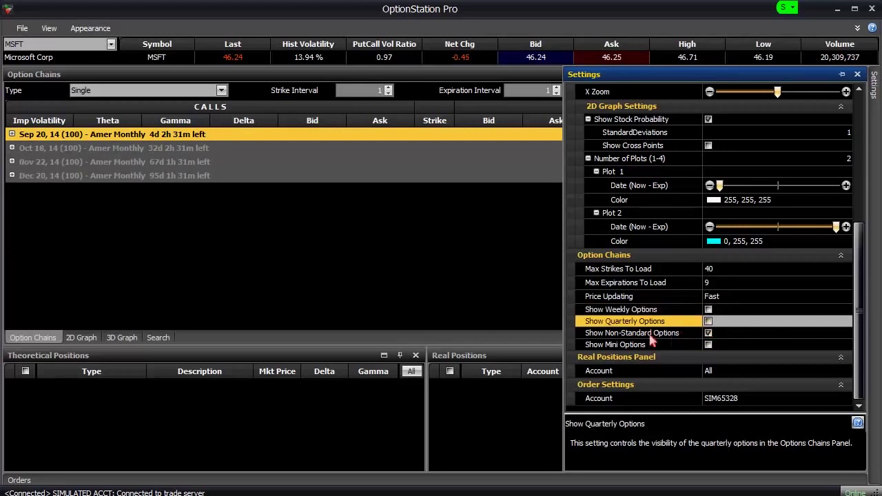
left_click(709, 335)
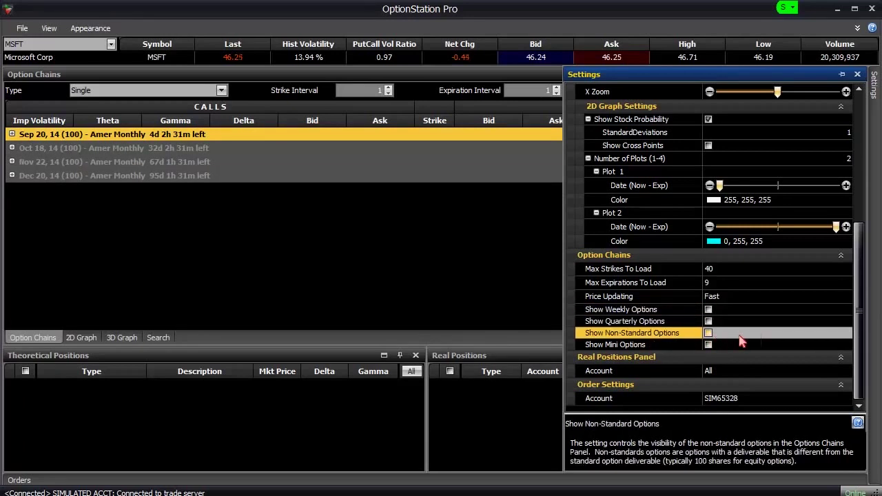
left_click(527, 263)
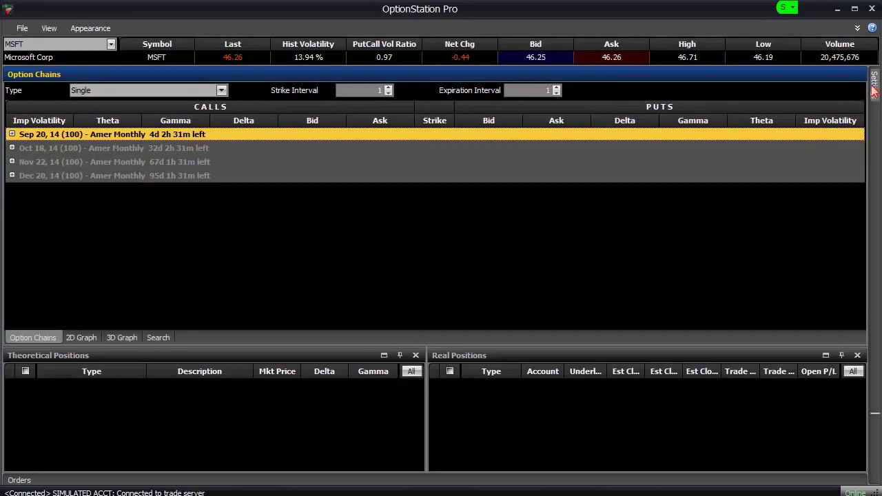
Turn the display of weekly and quarterly options in the option chains back on.
mouse_move(873, 90)
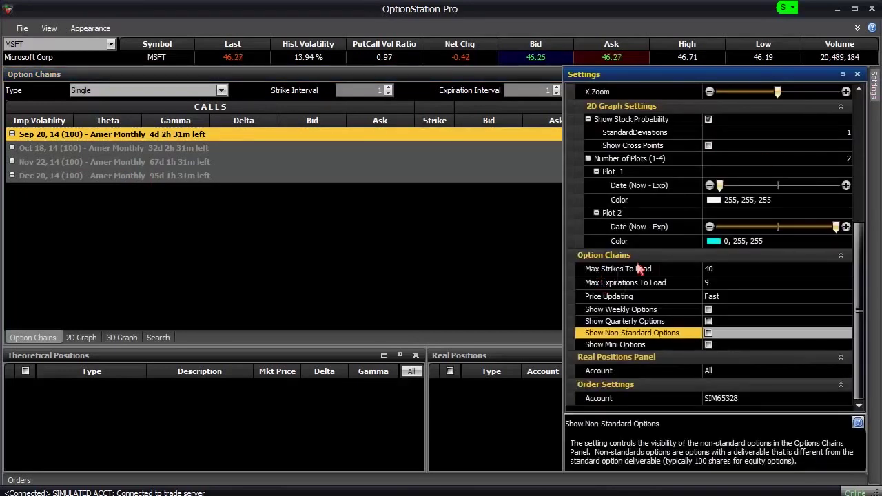
left_click(707, 309)
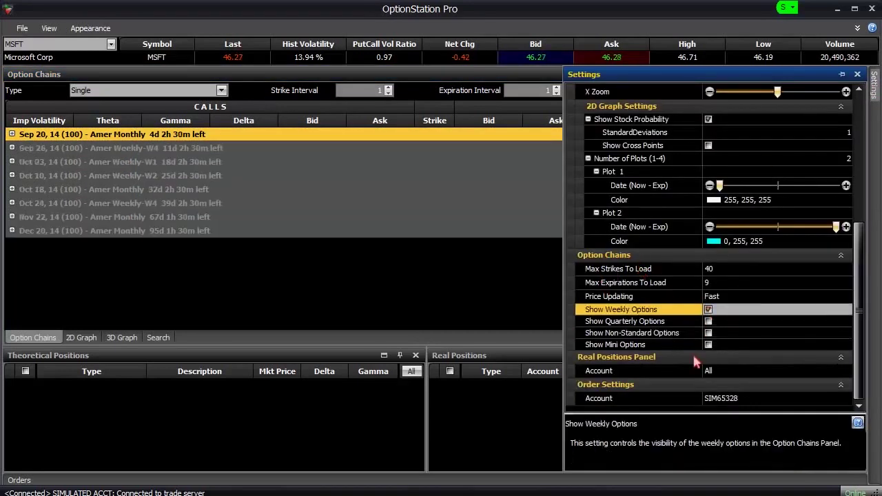
left_click(708, 321)
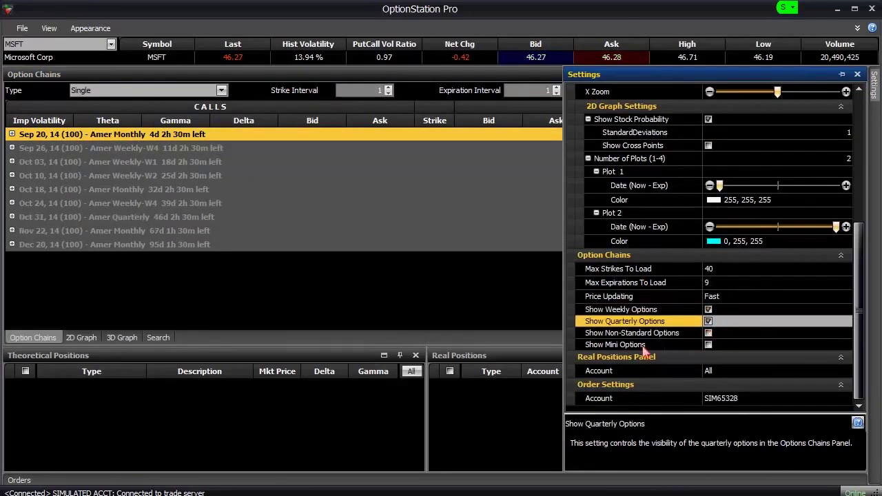
left_click(418, 231)
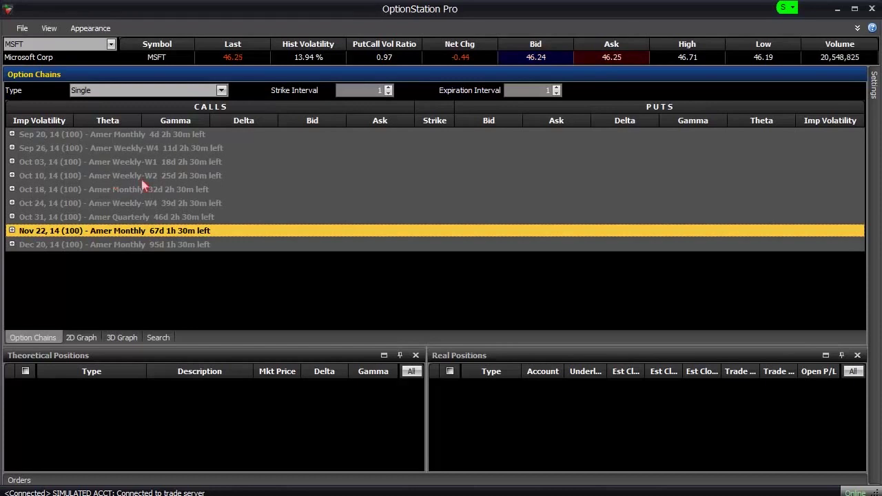
Expand the Sep 20 monthly expiration and look through its strikes around the current stock price.
left_click(12, 134)
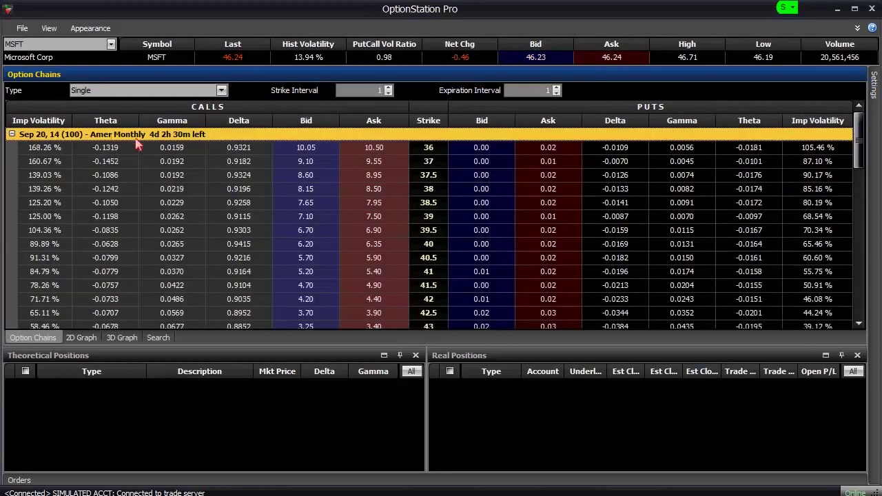
scroll(383, 230, "down", 4)
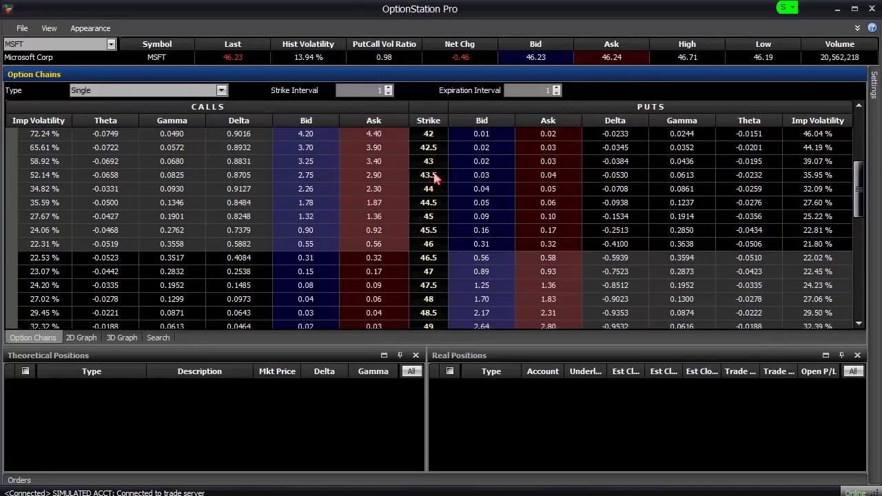
scroll(430, 298, "up", 3)
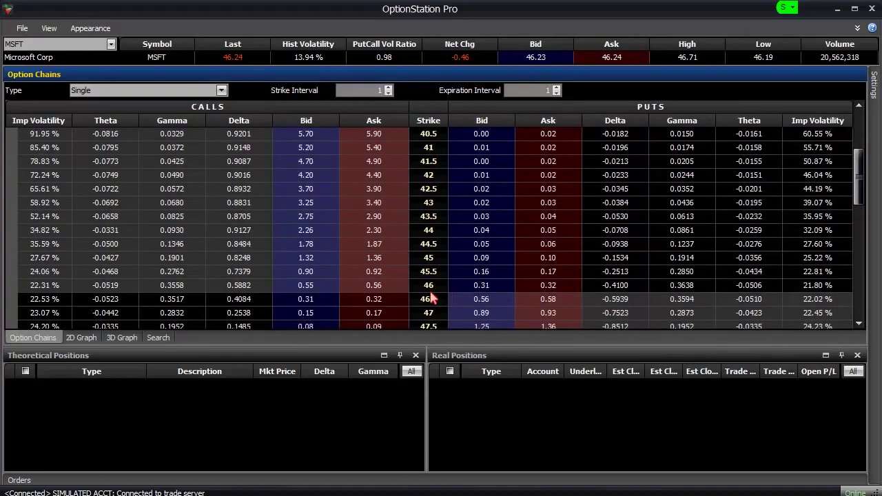
scroll(428, 295, "down", 6)
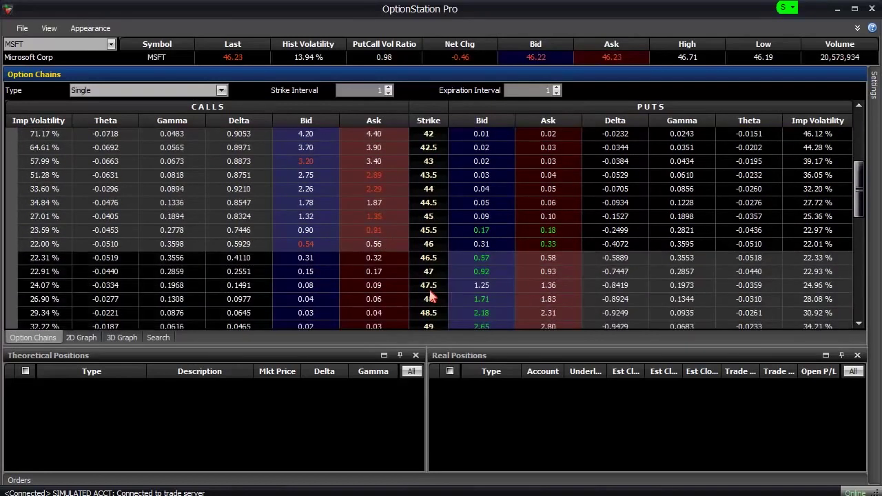
scroll(430, 262, "up", 3)
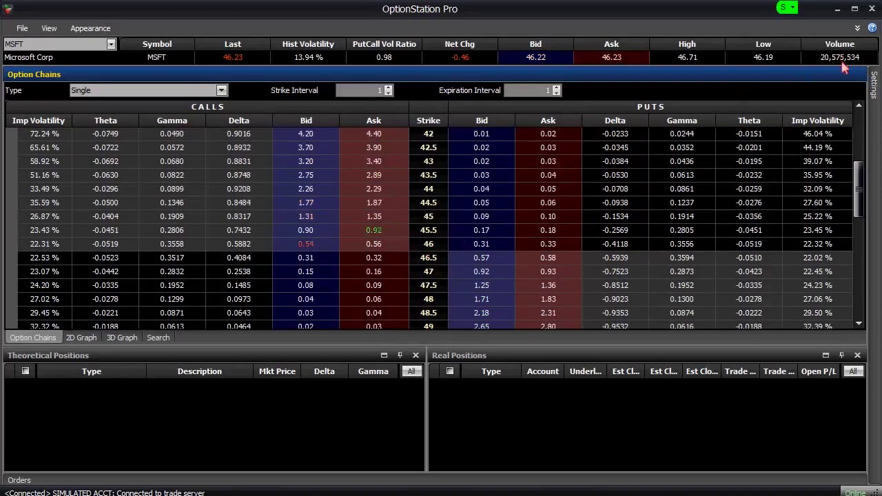
Set the option chains' Max Strikes To Load to 10 and Max Expirations To Load to ALL.
left_click(873, 82)
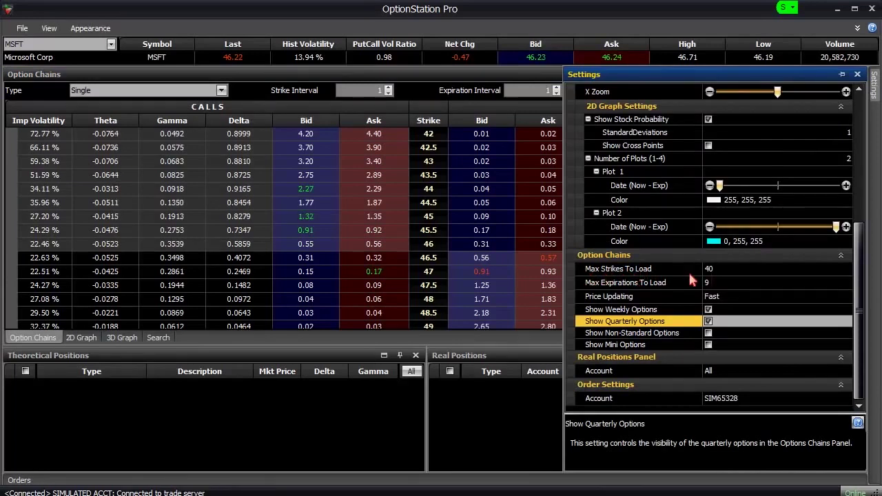
left_click(735, 273)
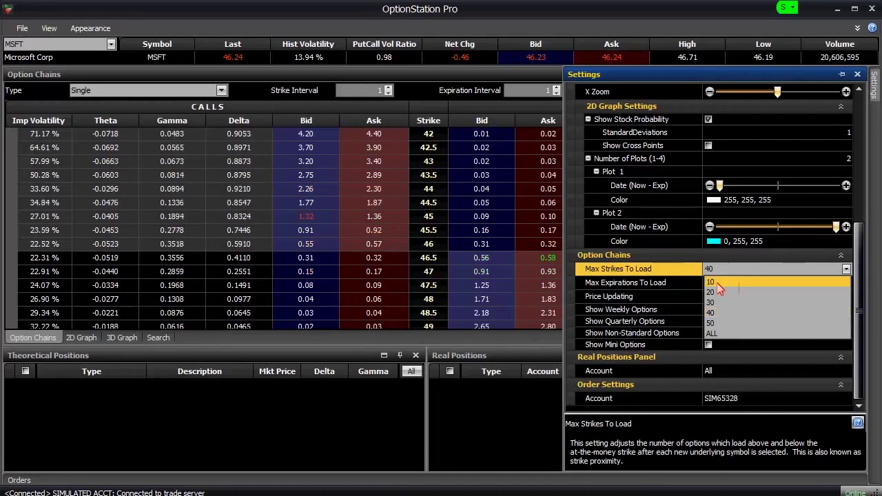
left_click(717, 285)
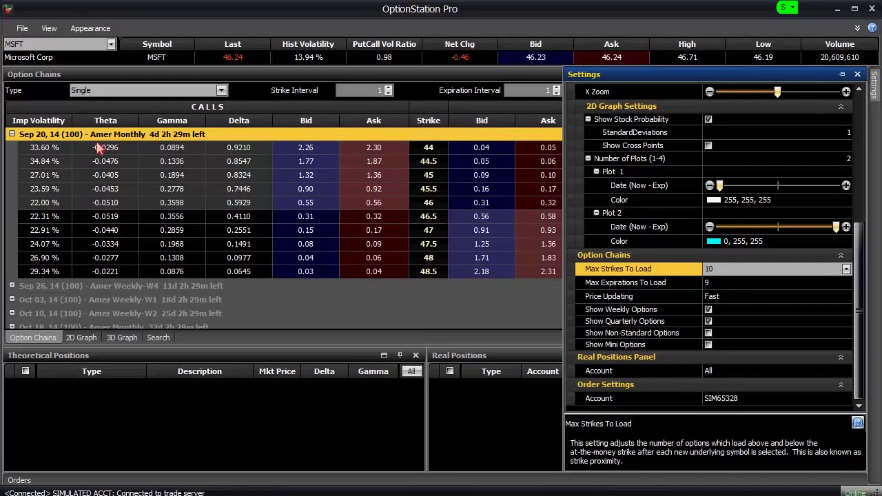
left_click(835, 288)
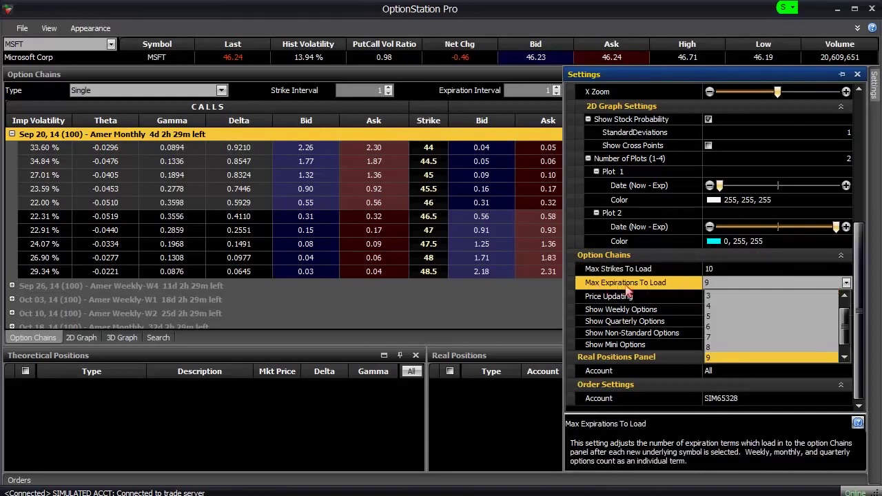
scroll(847, 329, "down", 1)
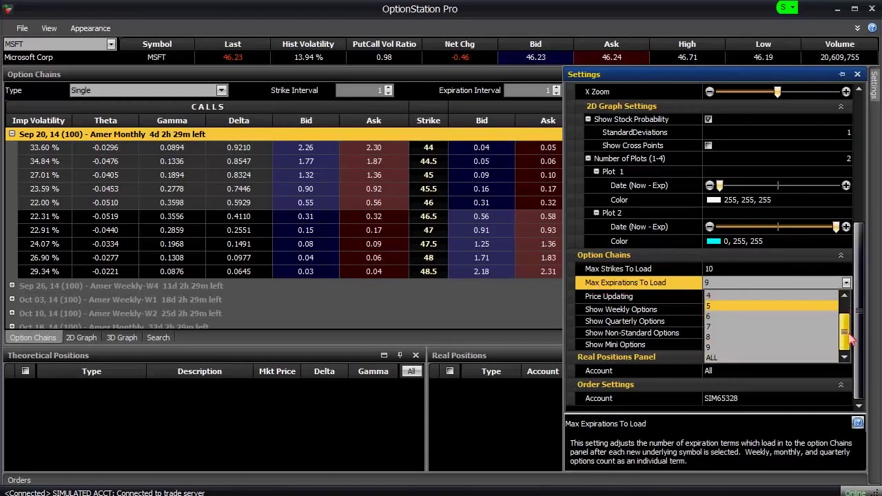
left_click(716, 359)
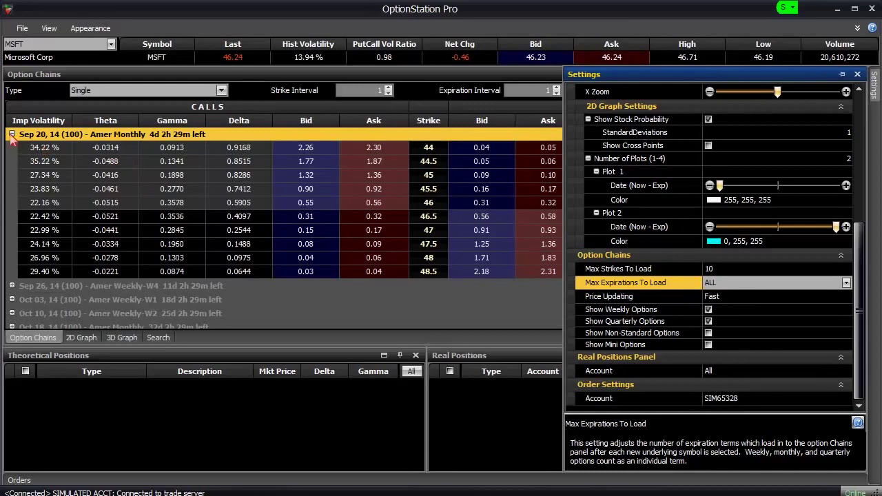
Collapse the Sep 20 monthly expiration and set the option chains' Max Strikes To Load to 20.
left_click(12, 134)
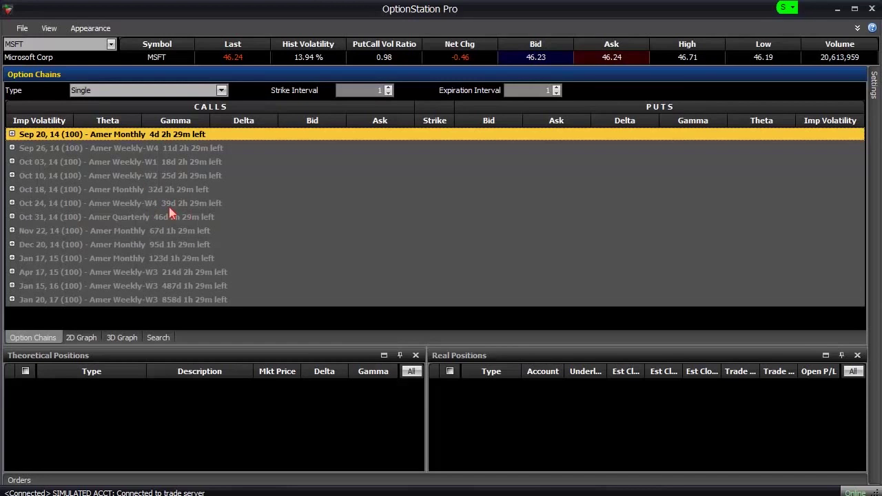
left_click(874, 84)
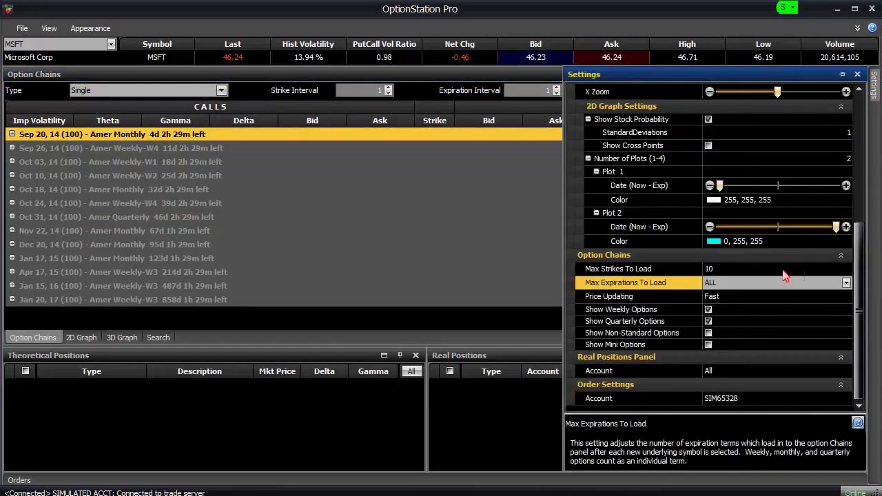
left_click(781, 270)
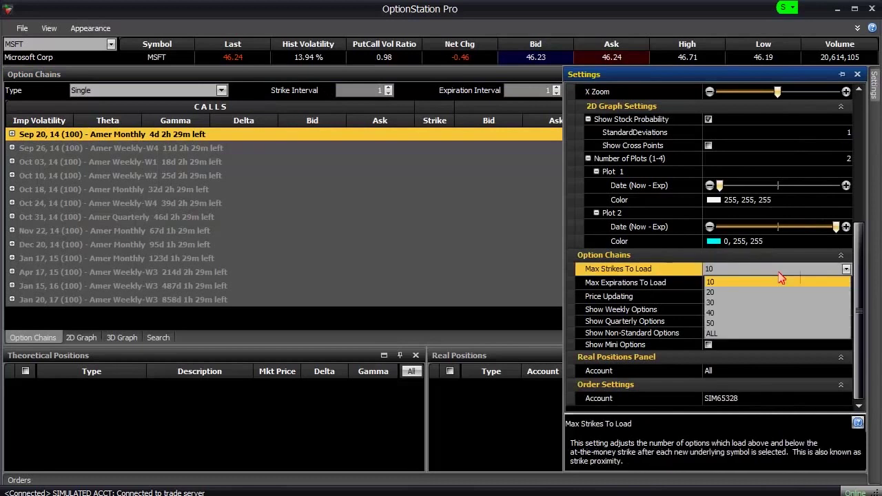
left_click(717, 295)
Set Max Expirations To Load for the option chains first to 5, finally to 8, and return to the chains.
left_click(724, 288)
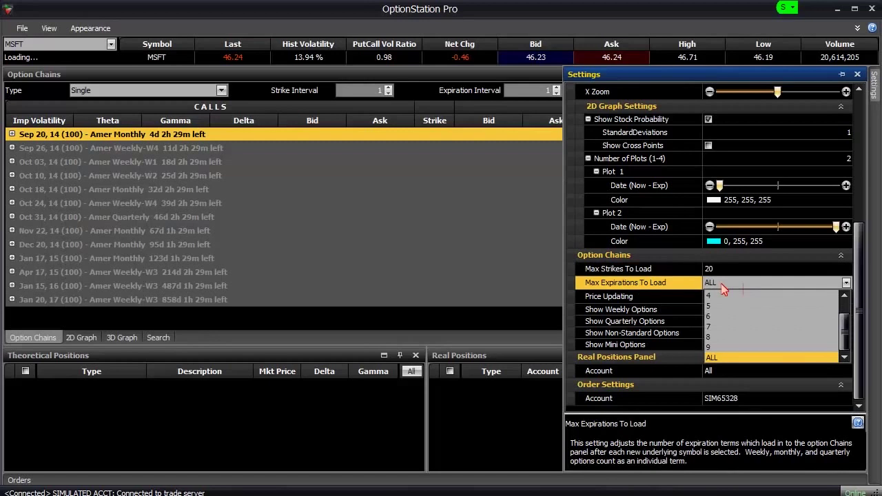
left_click(714, 310)
left_click(719, 291)
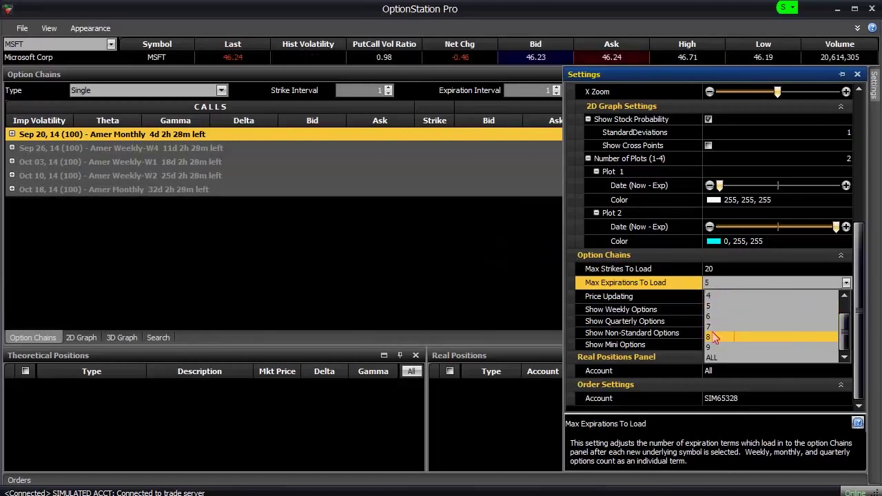
left_click(714, 337)
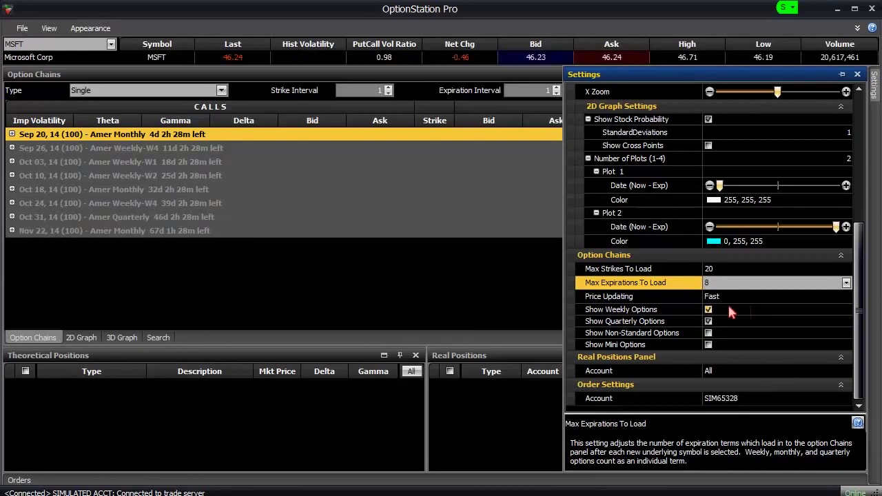
left_click(447, 285)
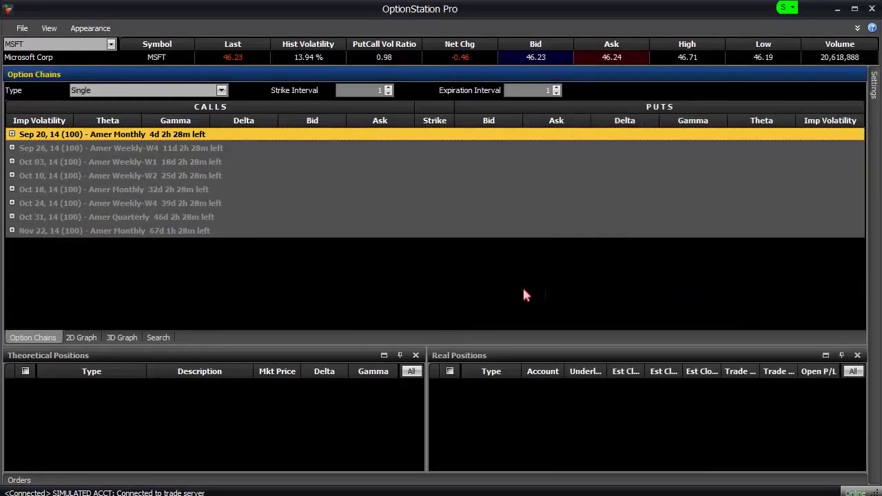
Expand the Sep 20 monthly expiration and open the option chains' Format Columns settings to look through the available columns.
left_click(12, 134)
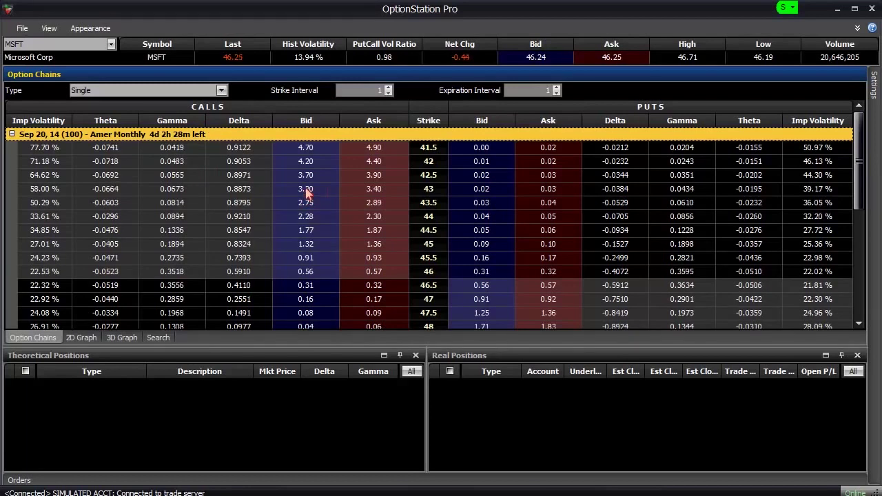
right_click(301, 124)
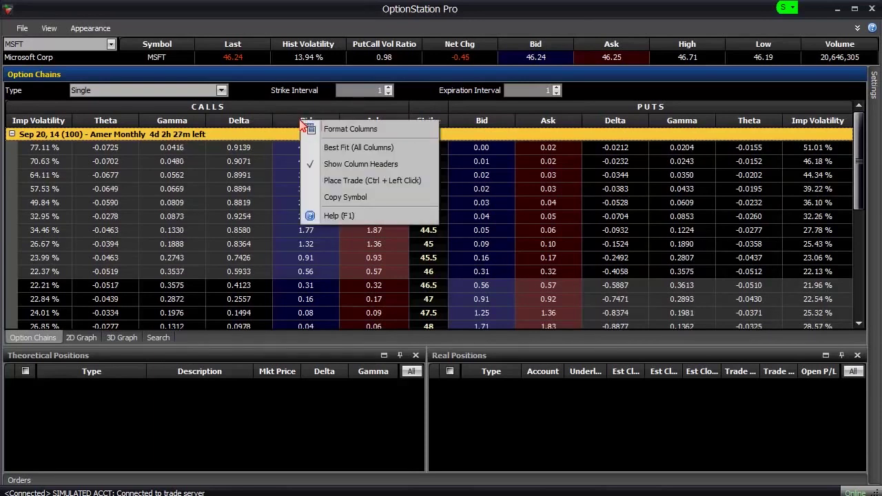
left_click(378, 135)
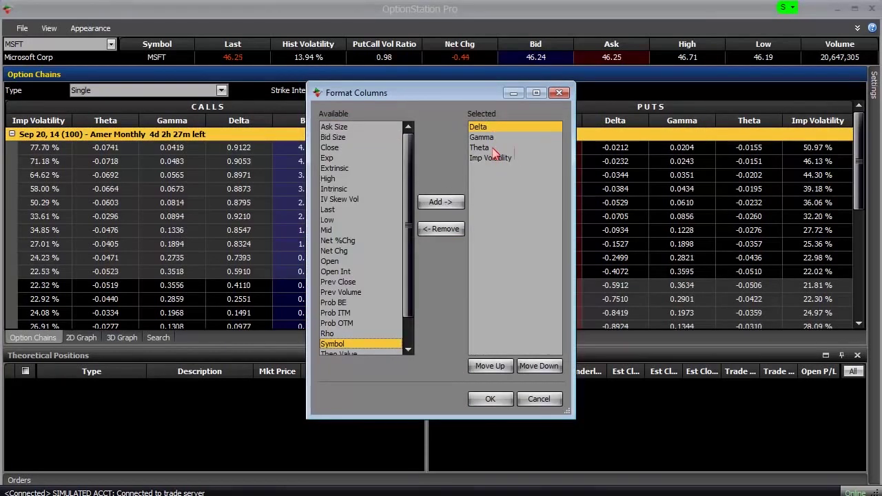
mouse_move(411, 200)
left_mouse_down()
mouse_move(411, 241)
mouse_move(411, 216)
left_mouse_up()
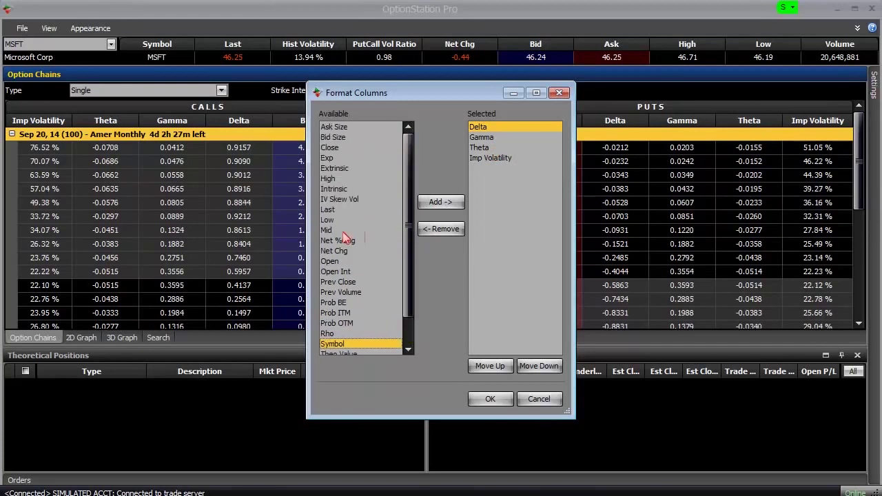